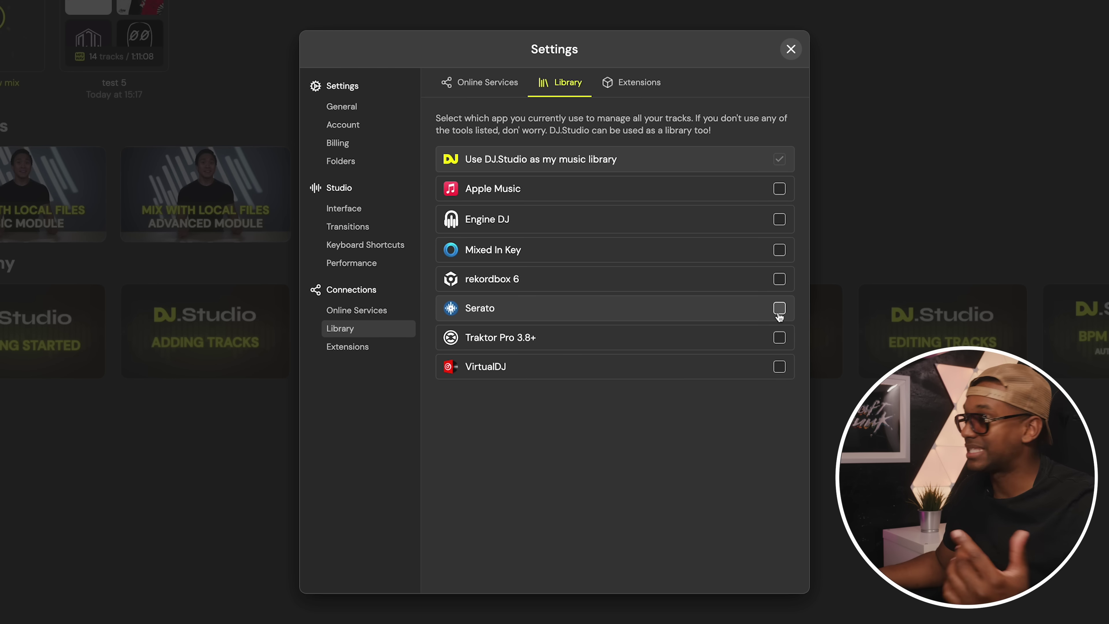
- Enable Serato as a connected music library and create a new mix from local files
click(779, 309)
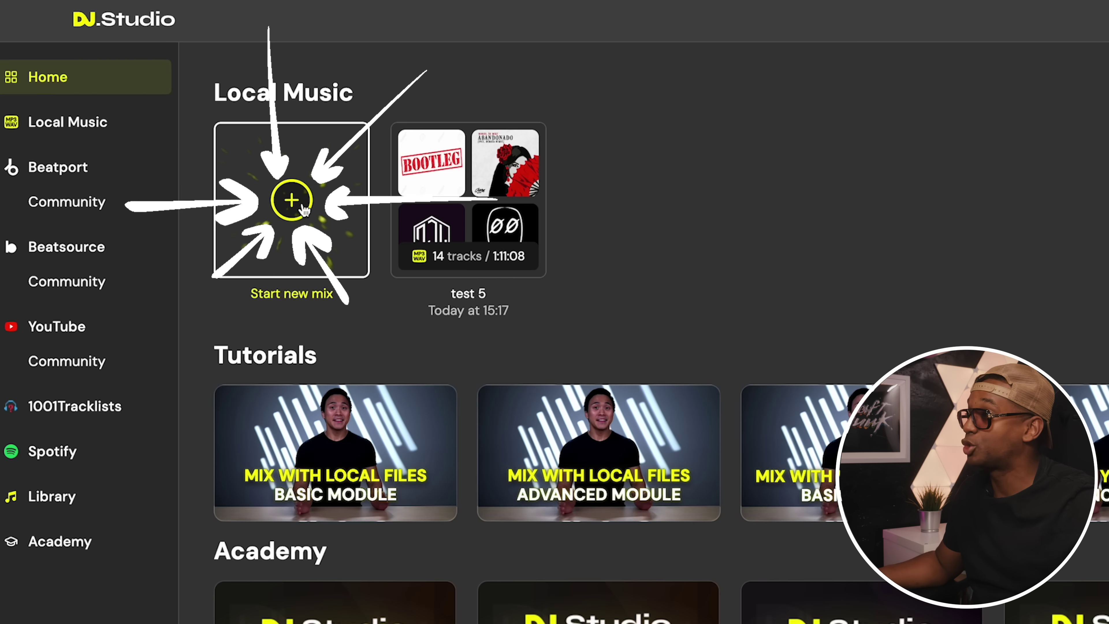
click(158, 109)
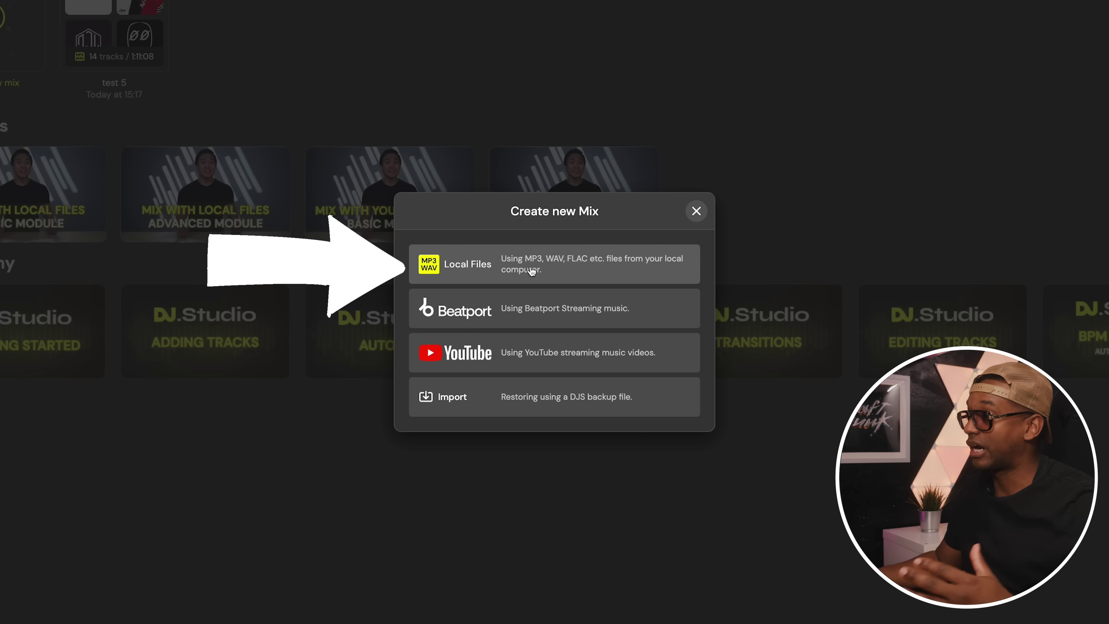
click(532, 271)
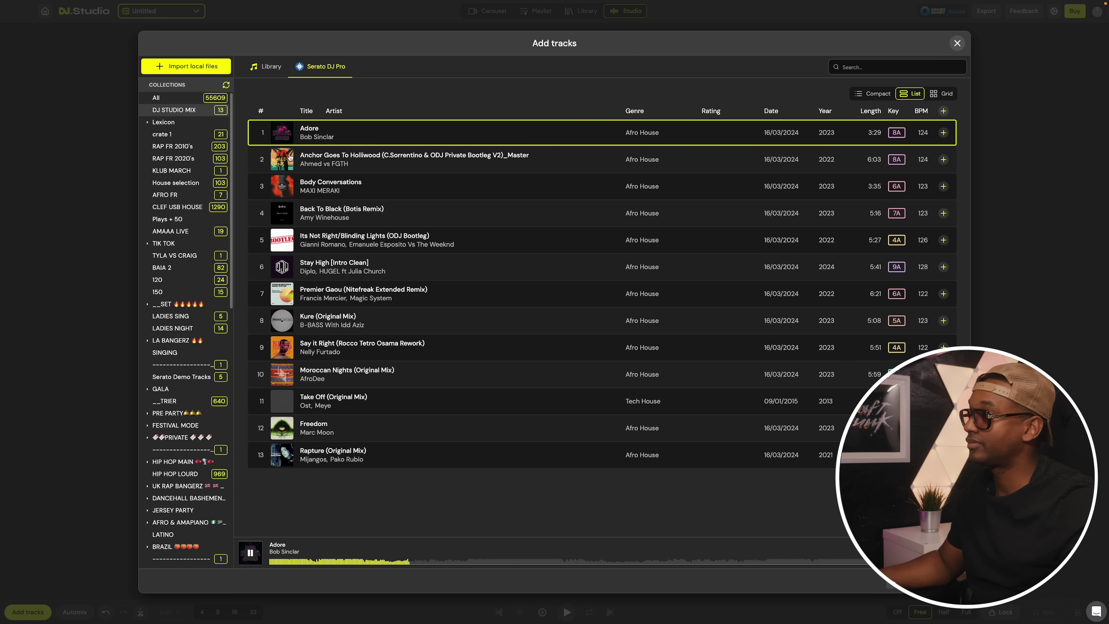
- Preview several tracks in the Serato DJ STUDIO MIX crate and add all of the crate's tracks to the mix
key(Down)
key(Down)
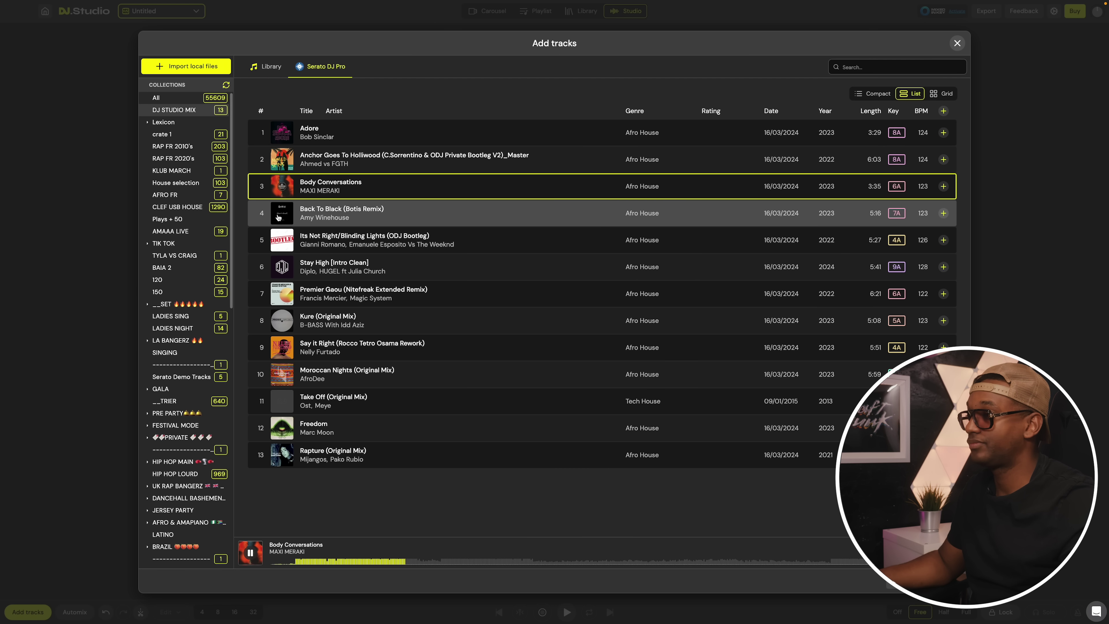
key(Down)
key(Down)
key(Down)
key(Down)
key(Down)
key(Down)
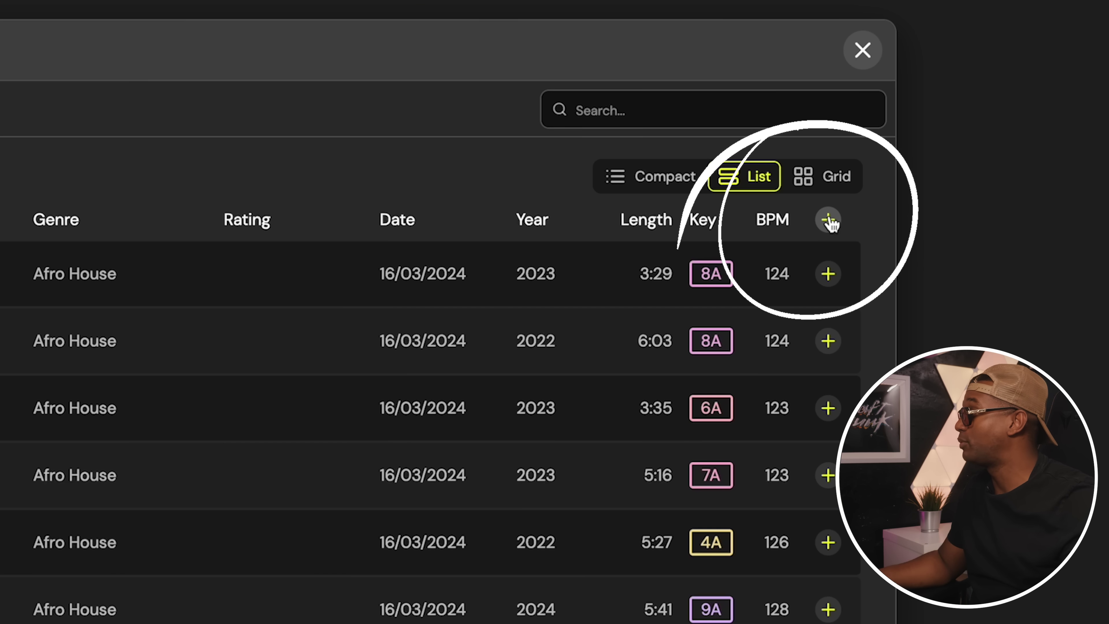
click(943, 111)
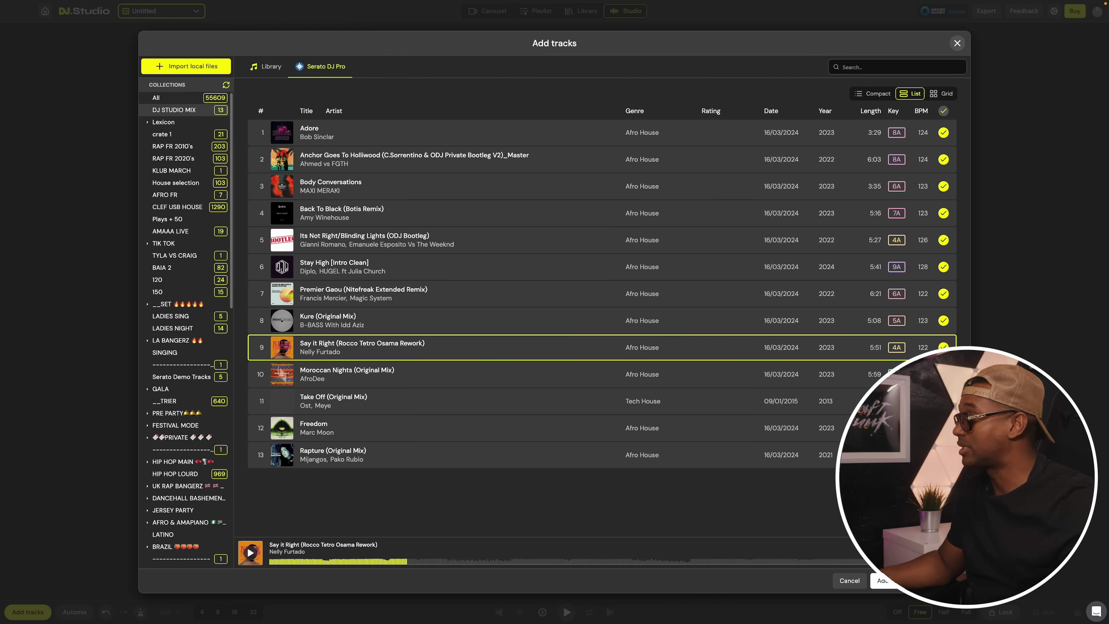
click(885, 580)
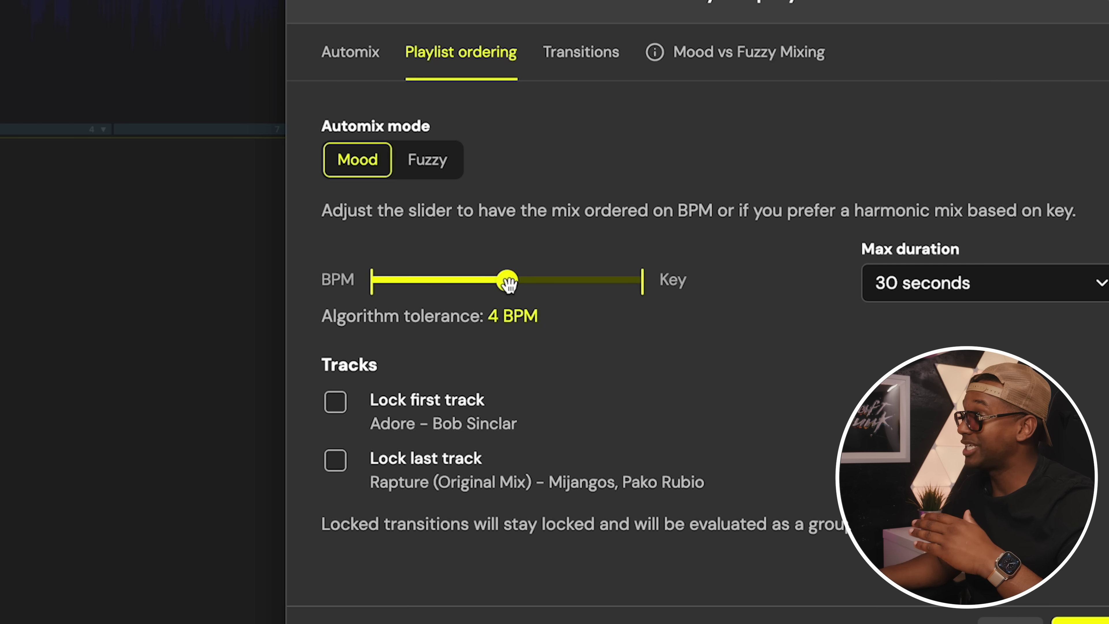
- Automix the playlist in Mood mode with a 4 BPM algorithm tolerance and a maximum duration of 30 seconds
drag(508, 284, 532, 292)
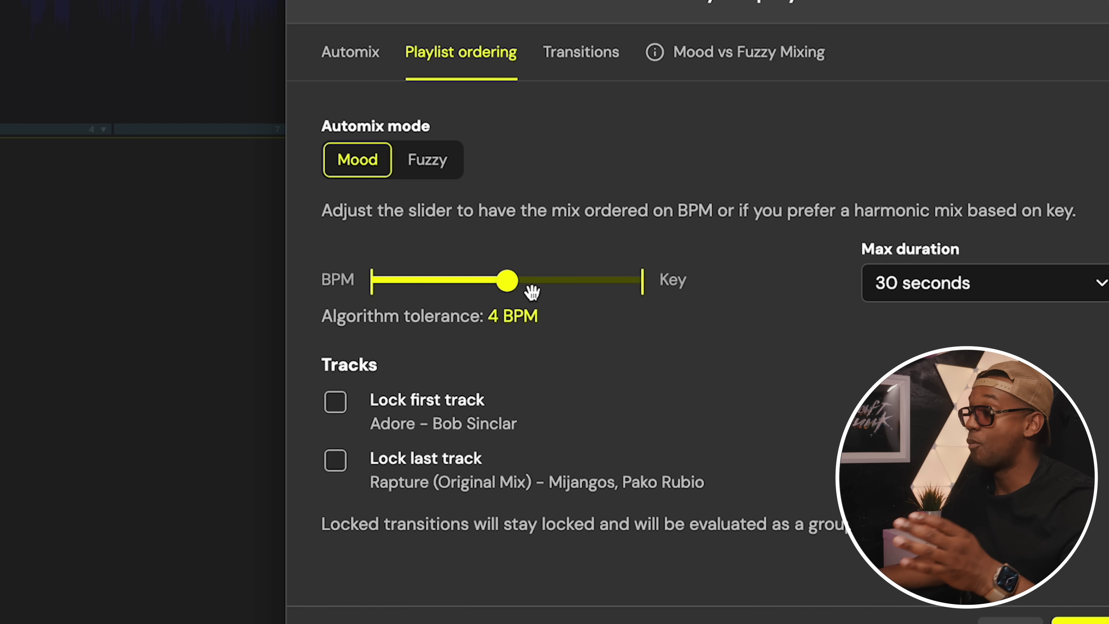
click(942, 284)
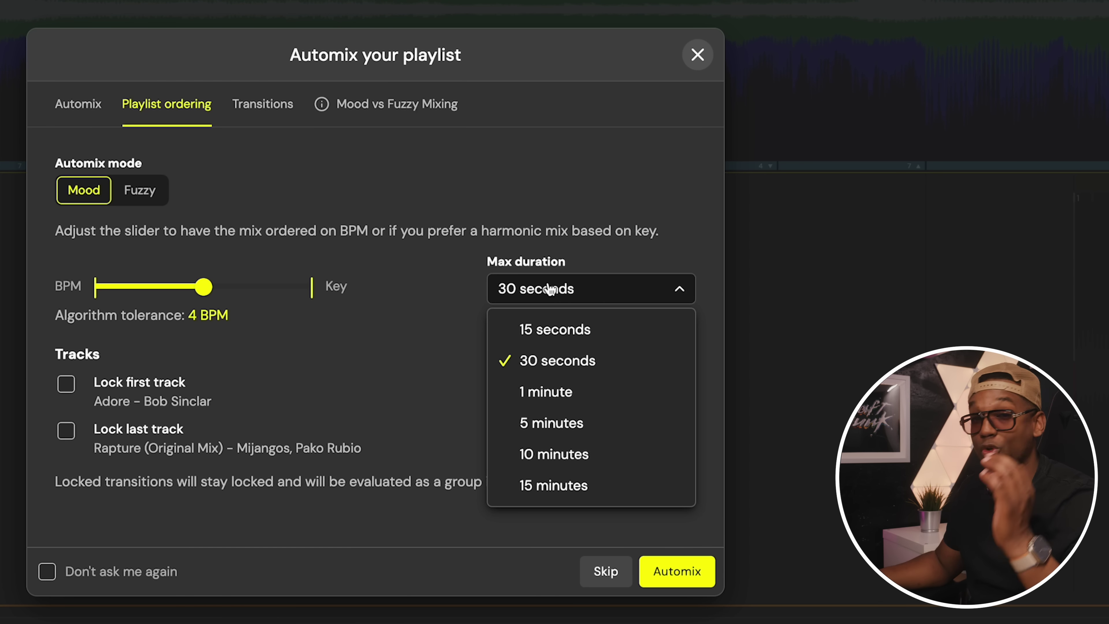
click(557, 289)
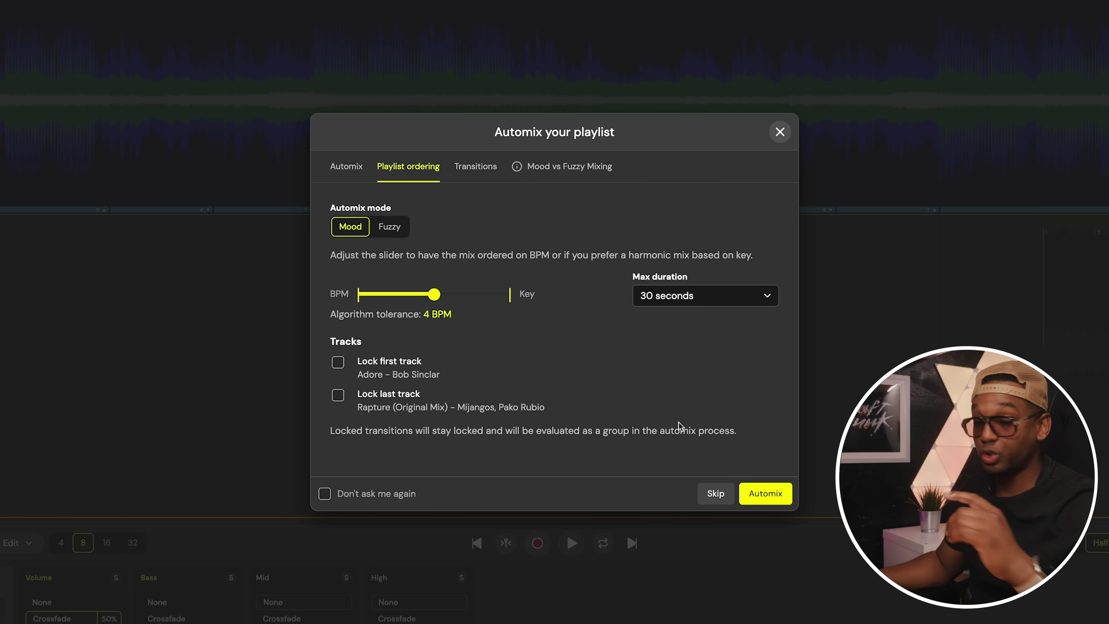
click(764, 493)
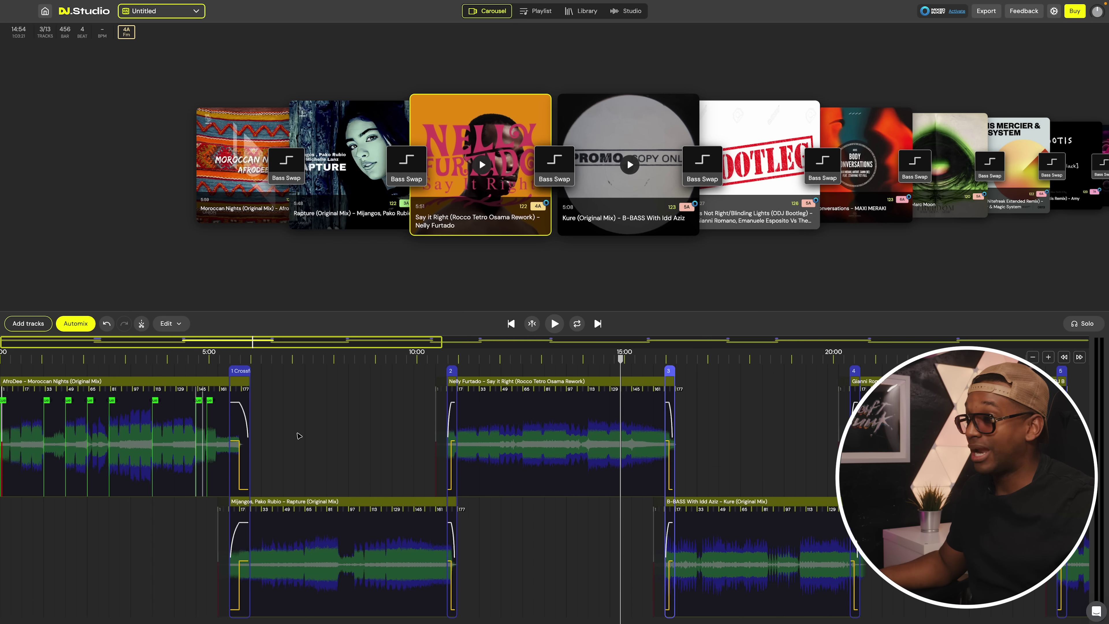
- Review the automixed transitions on the timeline, from the first one to the third, and play back the mix
key(Left)
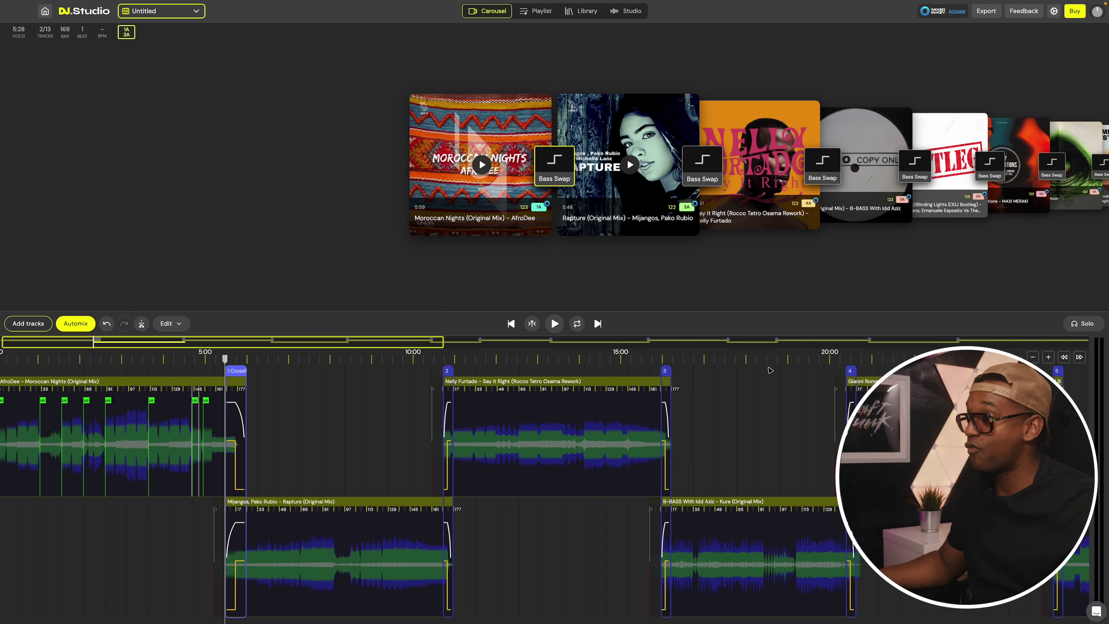
click(432, 437)
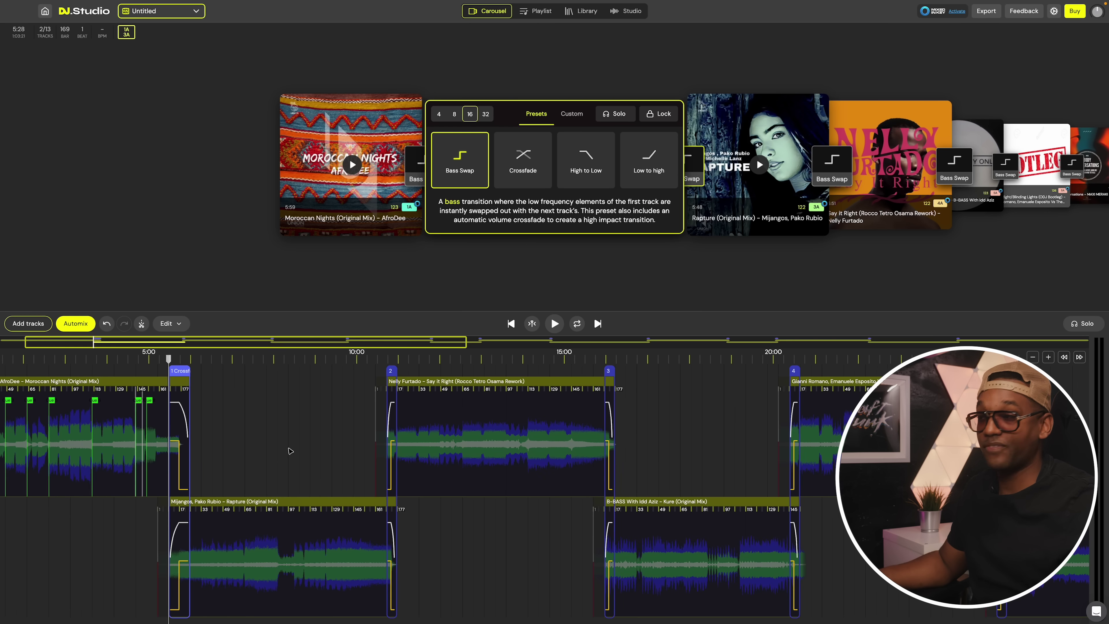
scroll(290, 450, right, 5)
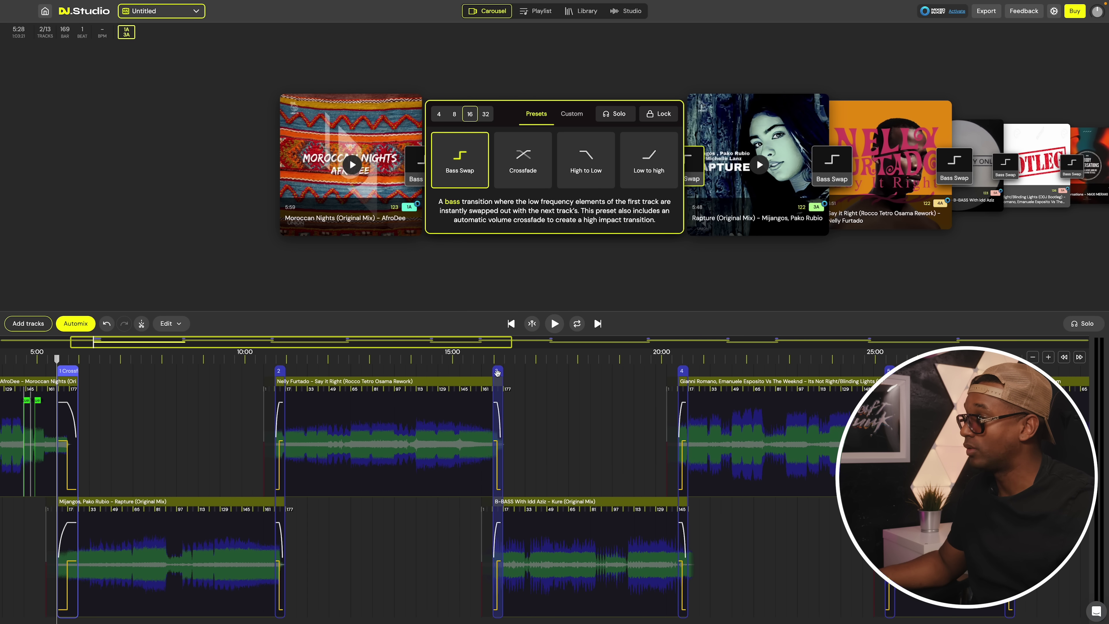
click(496, 372)
key(space)
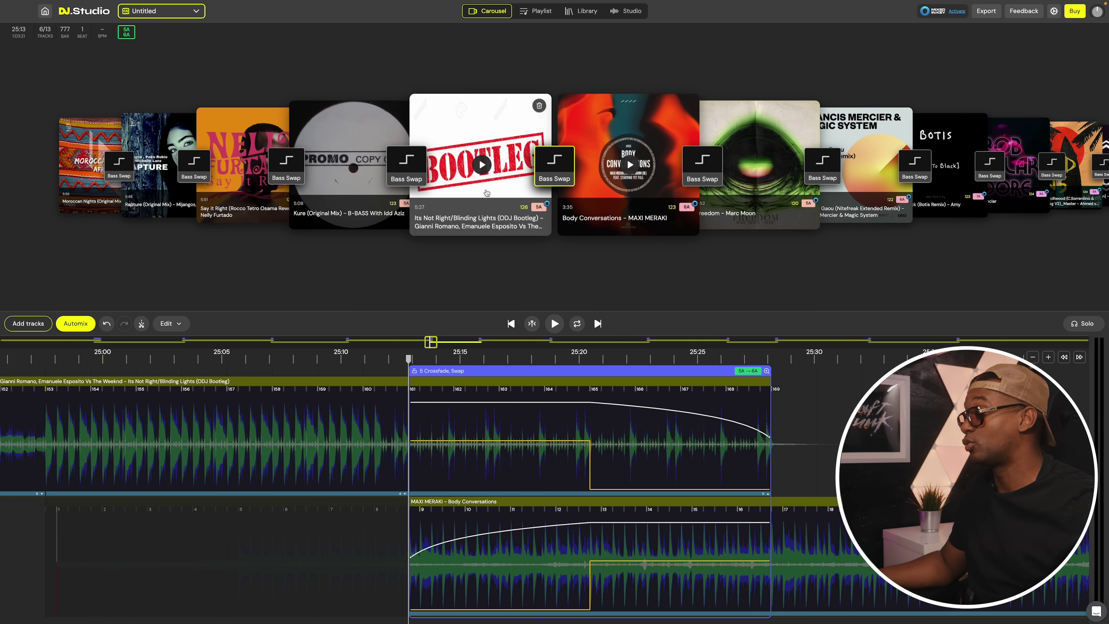
- Try the transition presets between Kure and Its Not Right/Blinding Lights, finishing with Crossfade
scroll(487, 193, up, 1)
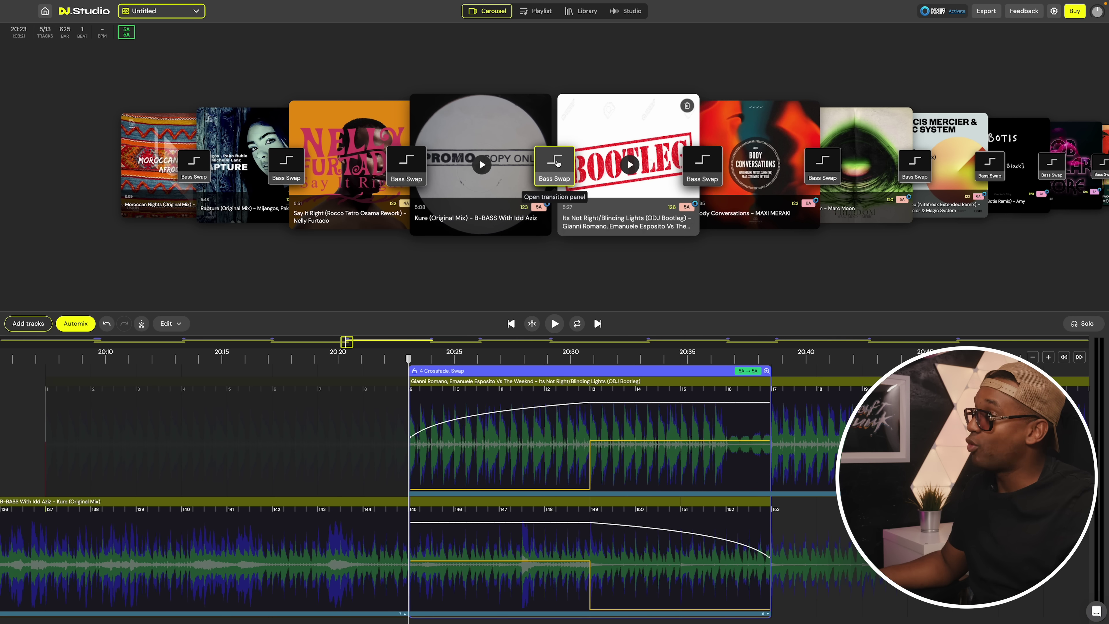
click(554, 162)
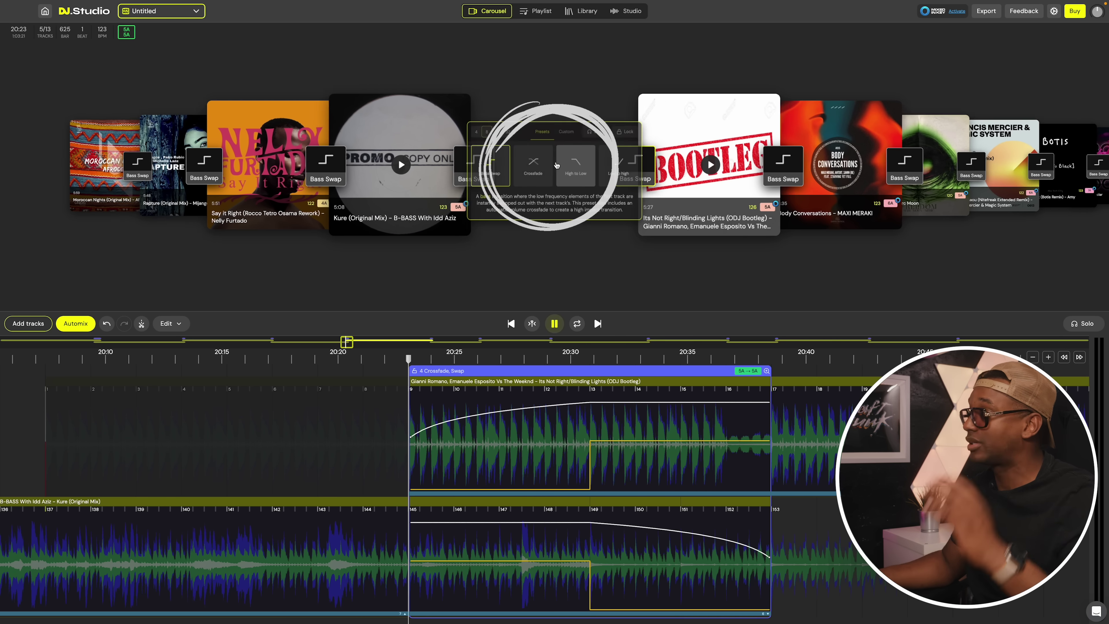
click(508, 206)
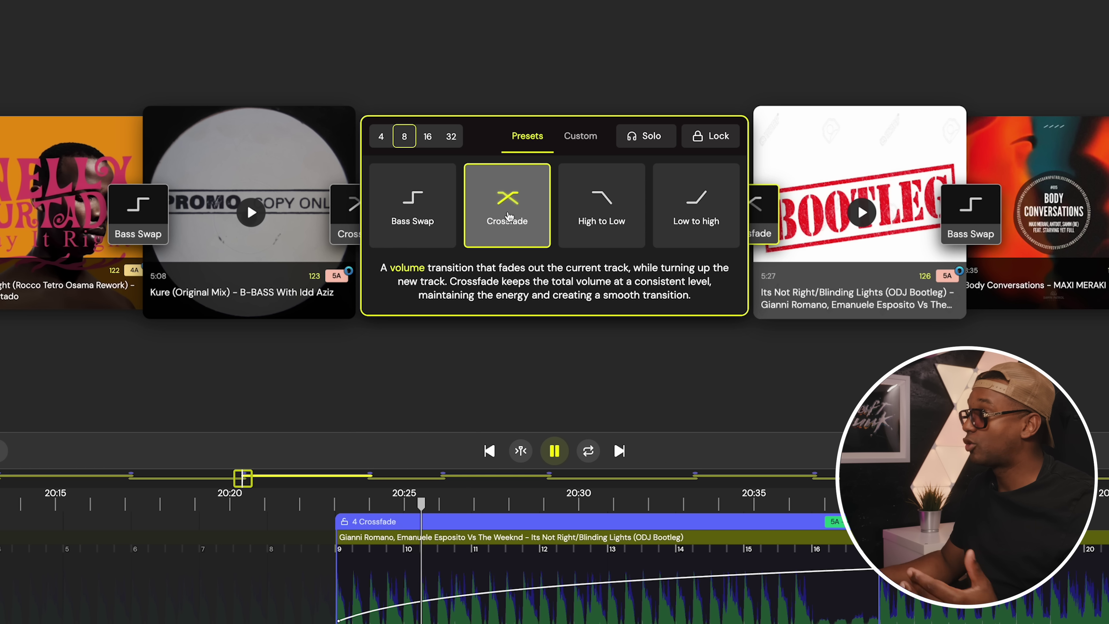
click(603, 215)
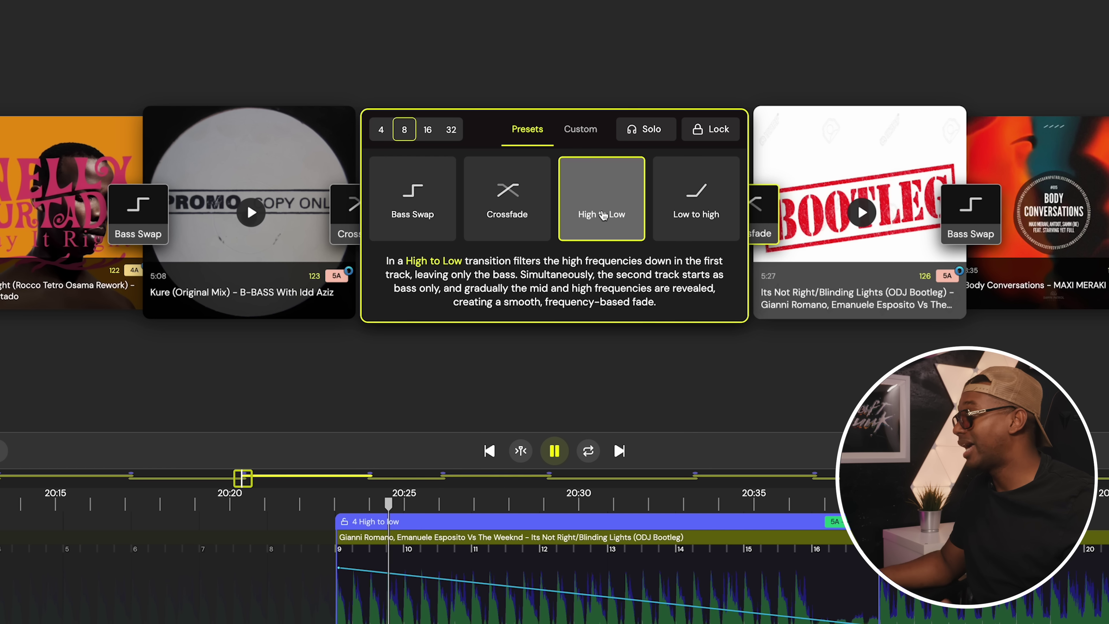
click(695, 214)
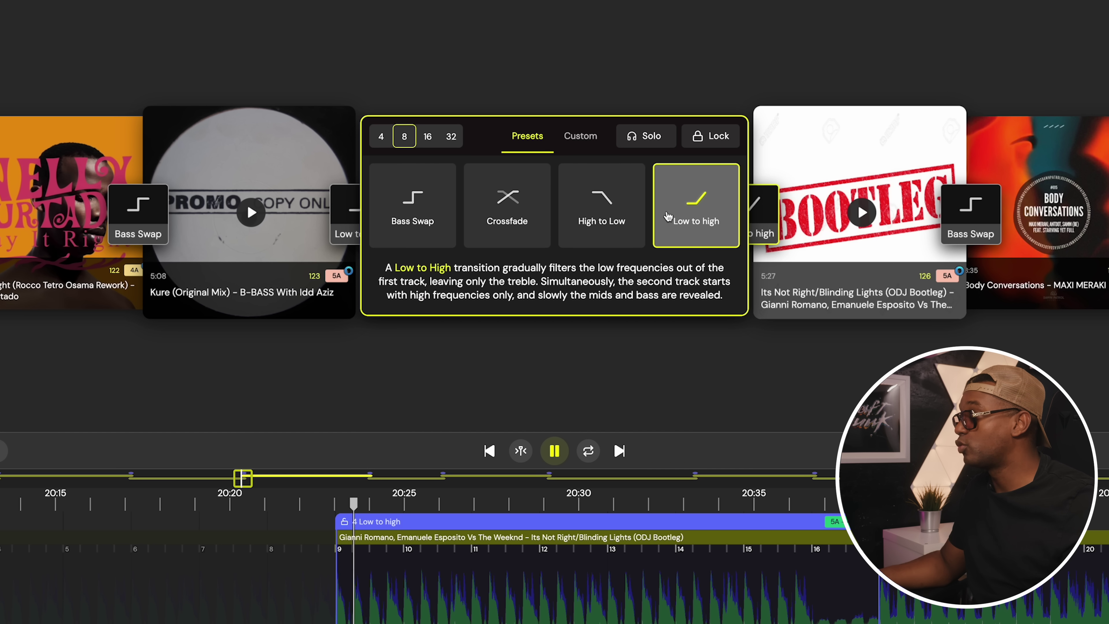
click(508, 203)
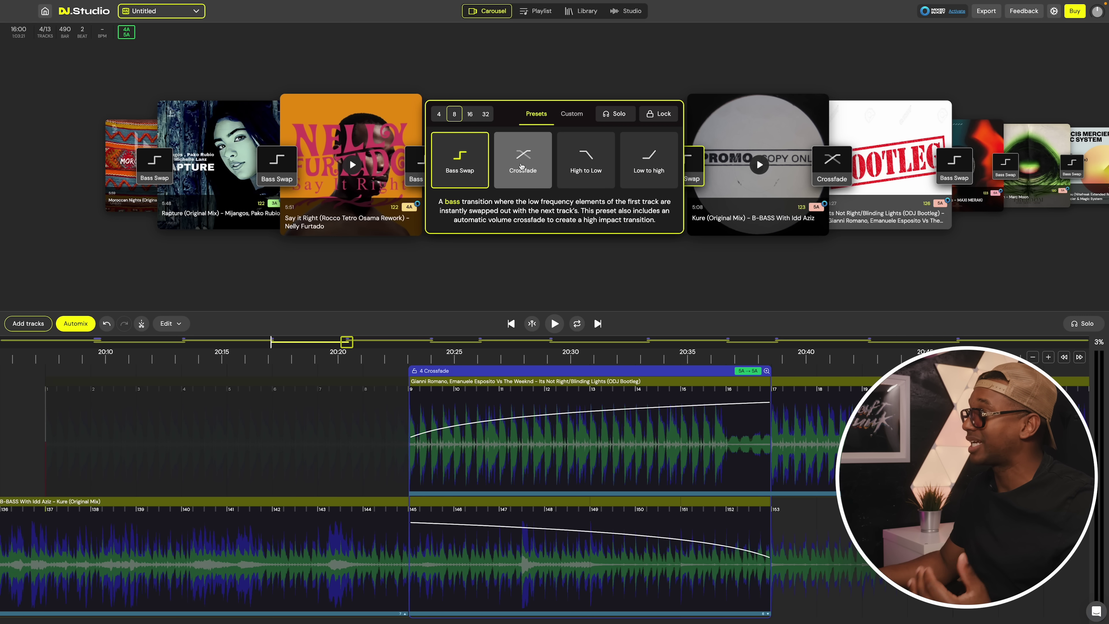
- Apply the High to Low preset between Say it Right and Kure with a 16-bar duration, undoing a trial of 32 bars
click(586, 159)
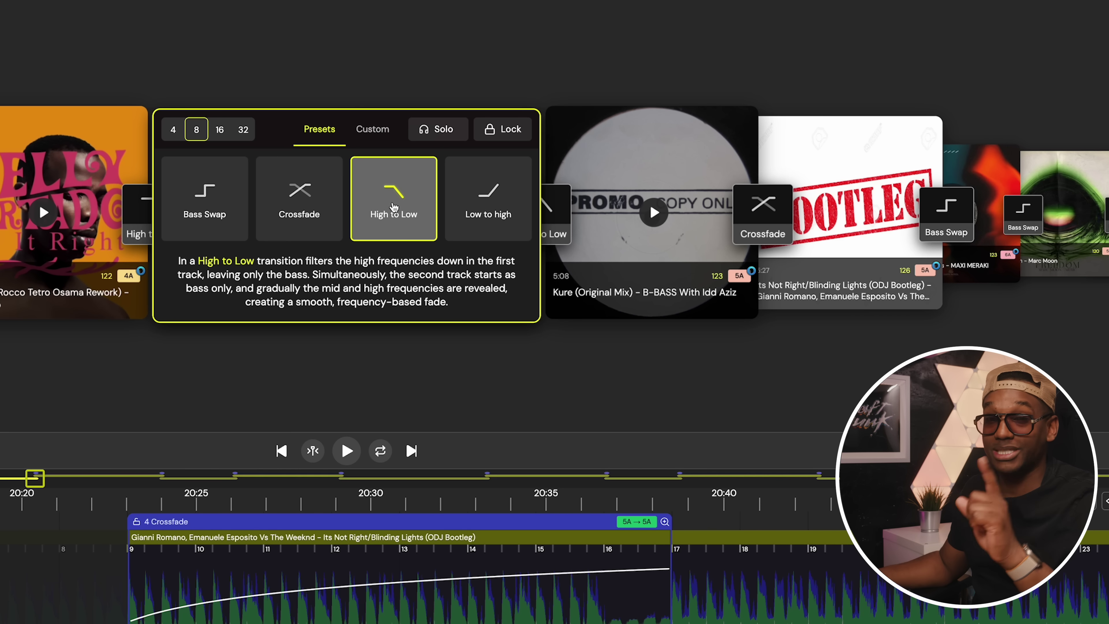
click(175, 137)
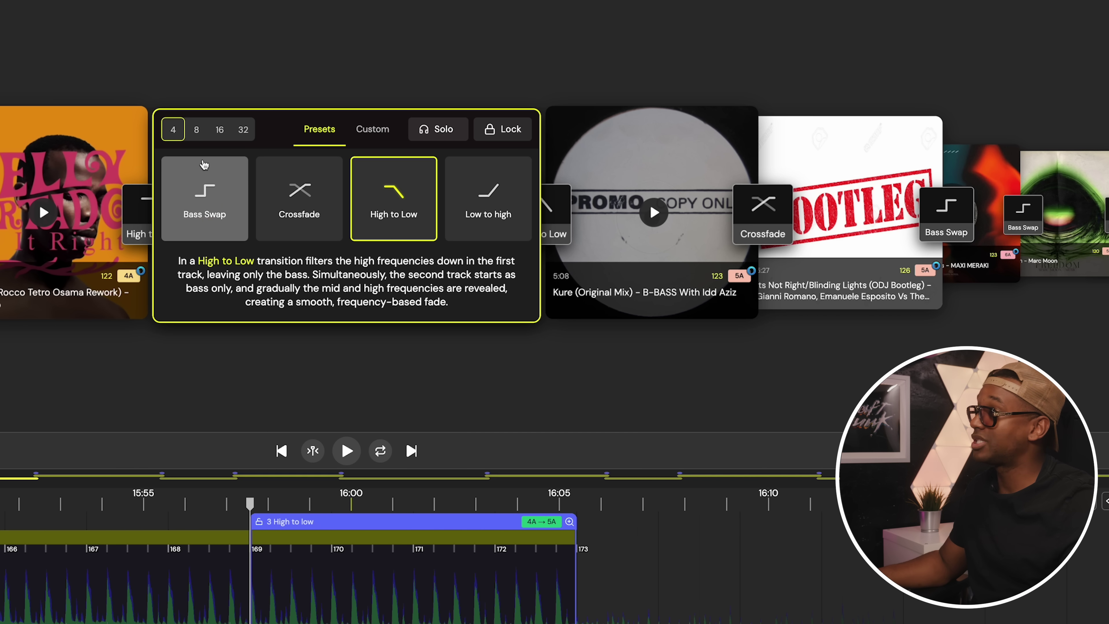
click(220, 129)
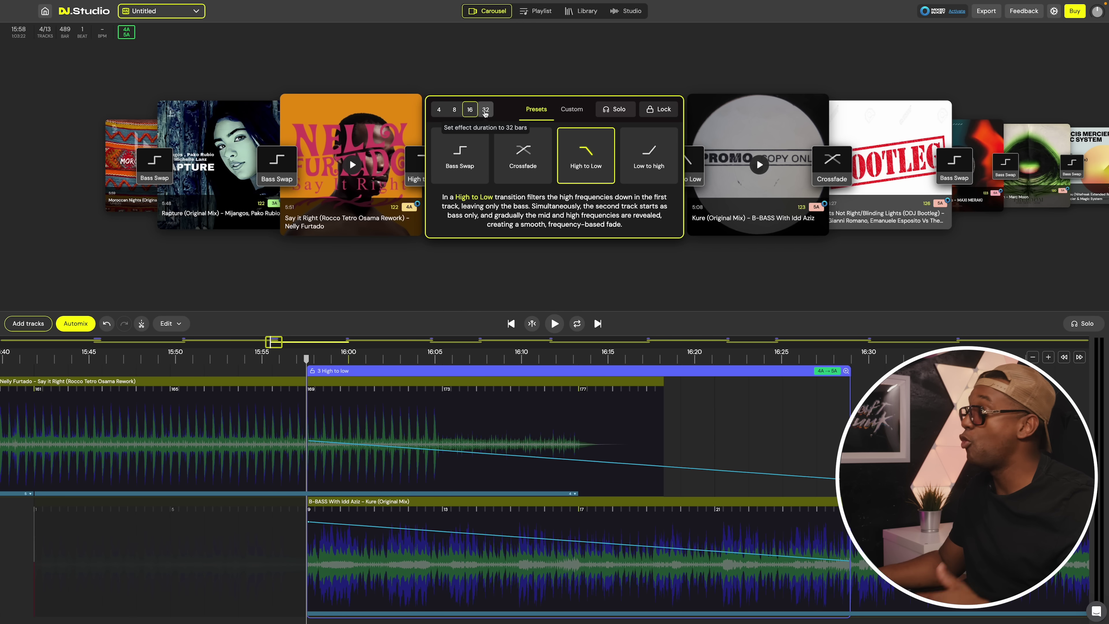
click(485, 110)
key(ctrl+z)
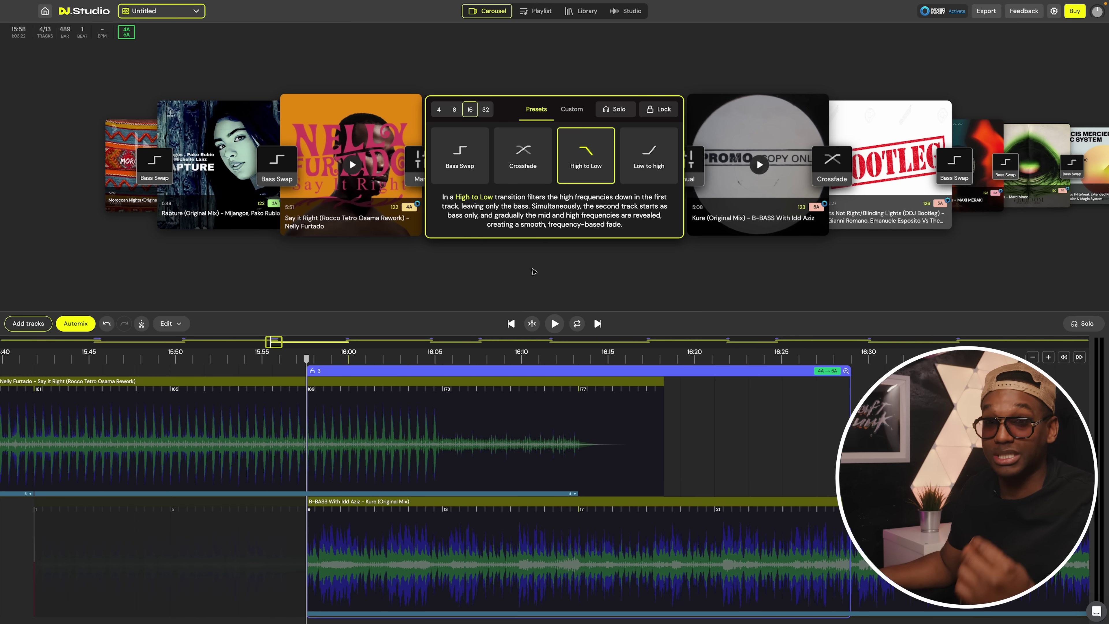
- Reorder the playlist so Adore is the first track and Anchor Goes To Holliwood the second
click(537, 11)
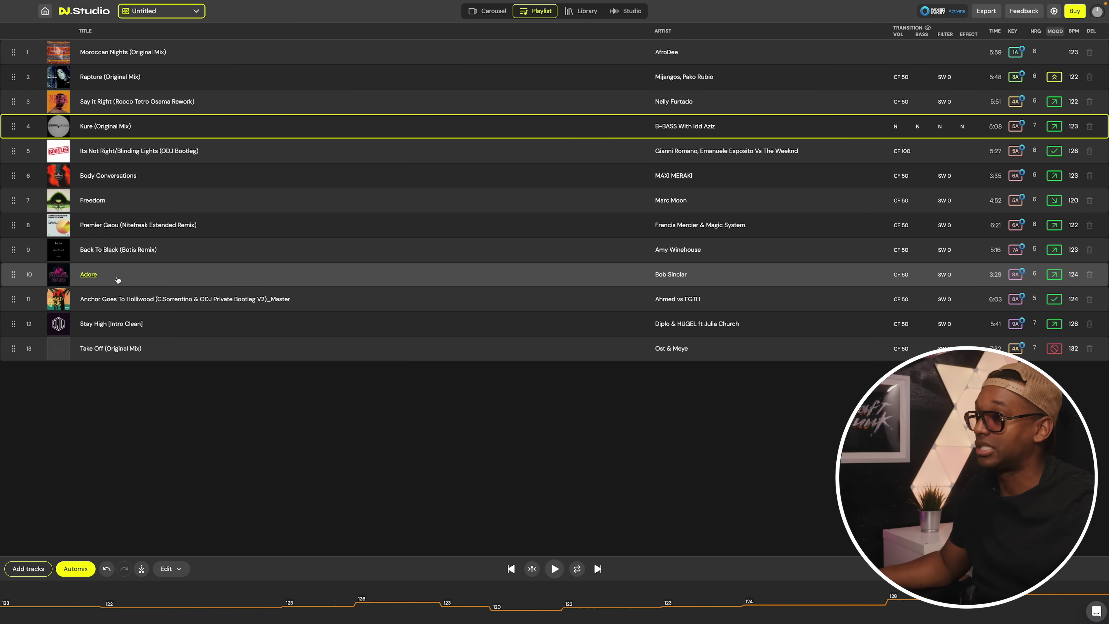
drag(182, 276, 194, 52)
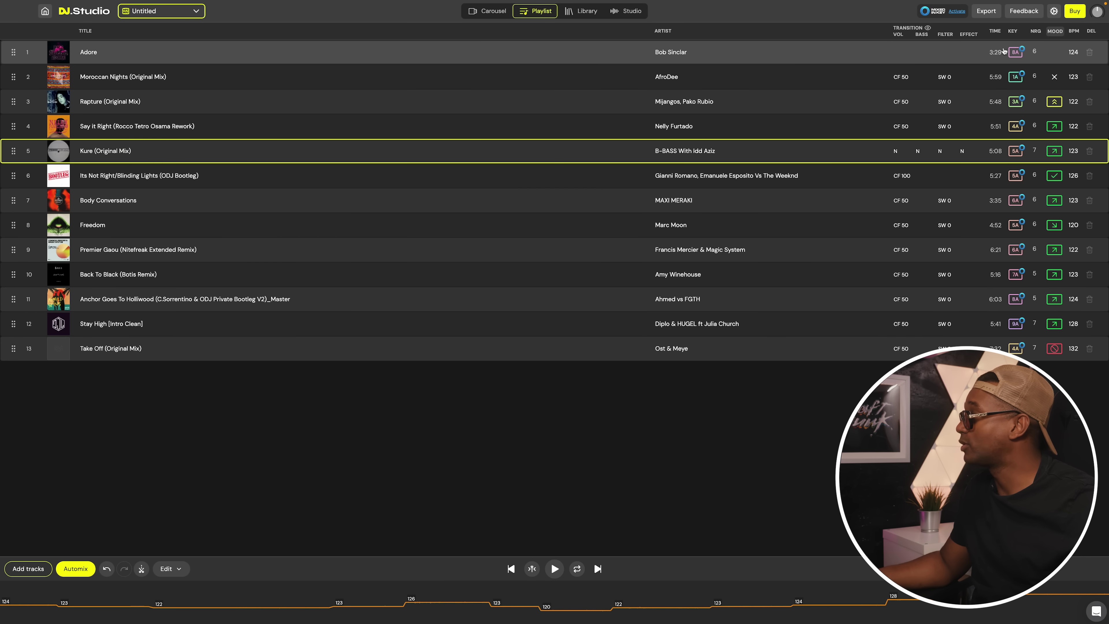
drag(790, 301, 788, 72)
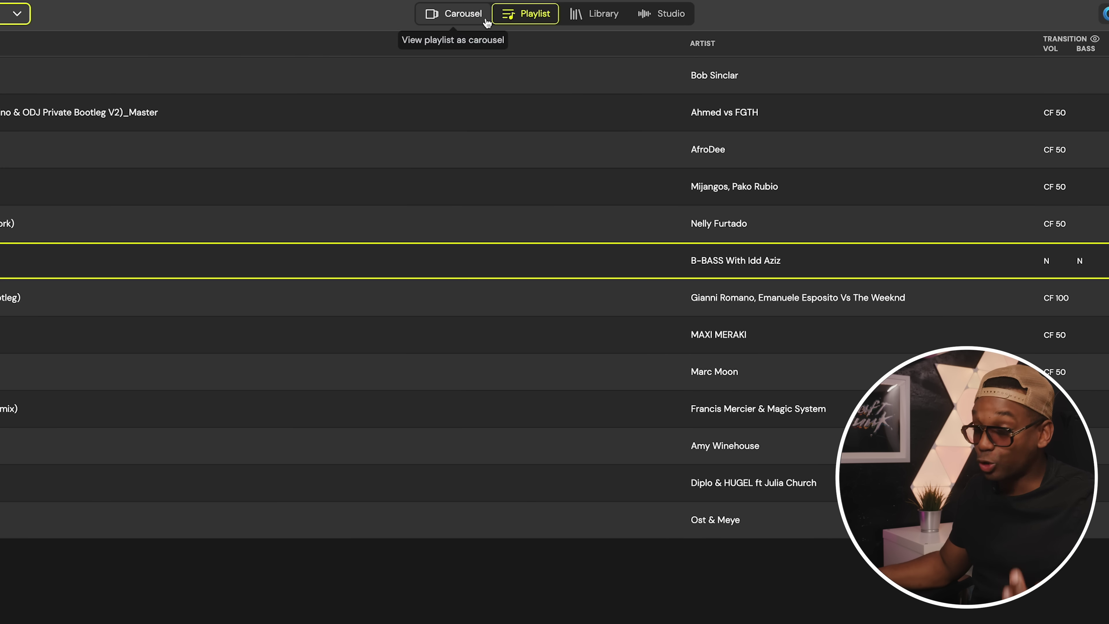
- Play the transition from Adore to Anchor Goes To Holliwood in the carousel view and examine the beat alignment of both waveforms
click(486, 18)
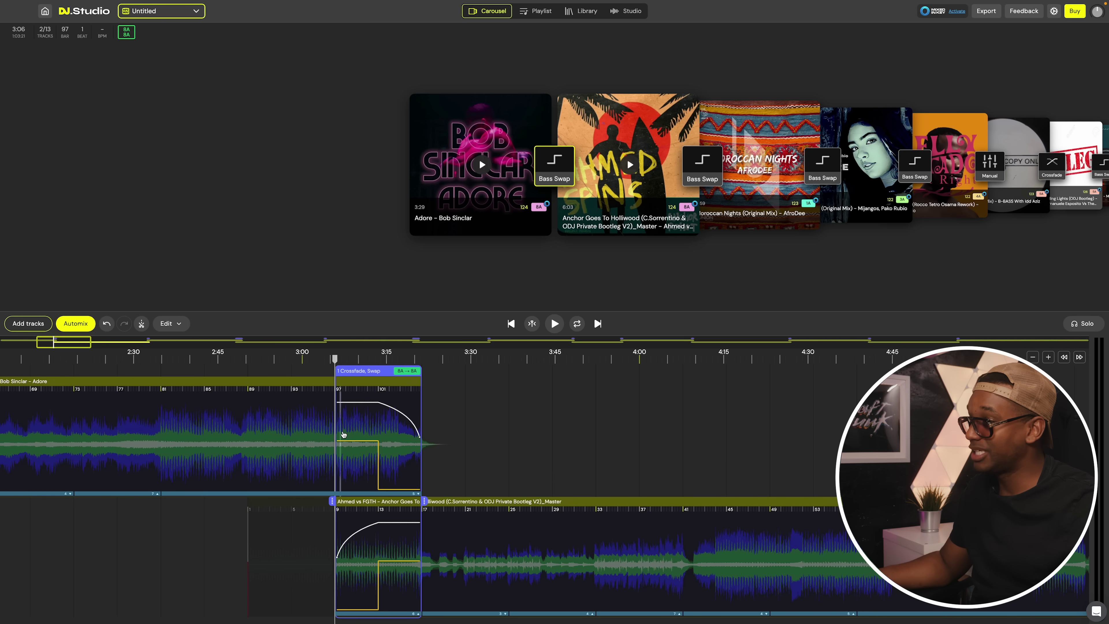
click(336, 435)
click(345, 434)
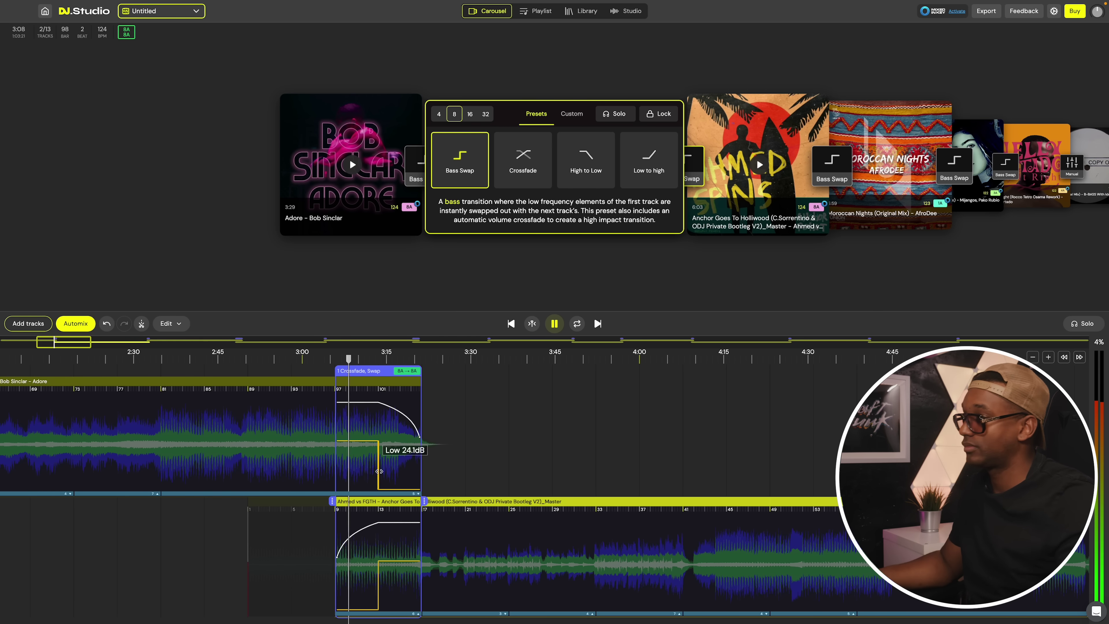
scroll(379, 471, up, 10)
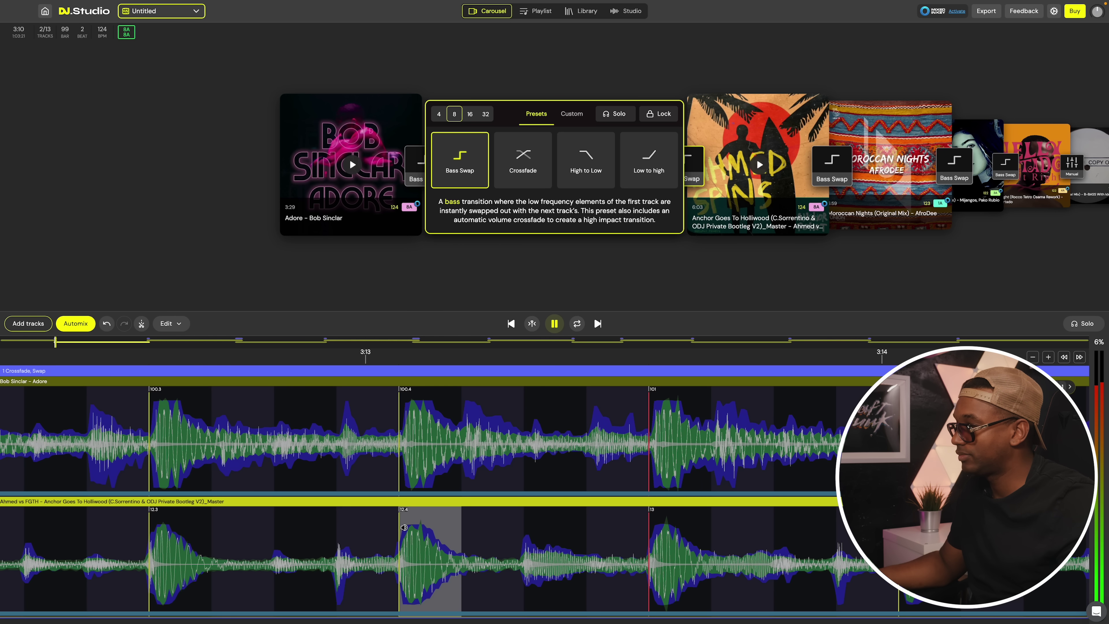
scroll(411, 527, up, 3)
scroll(419, 527, down, 4)
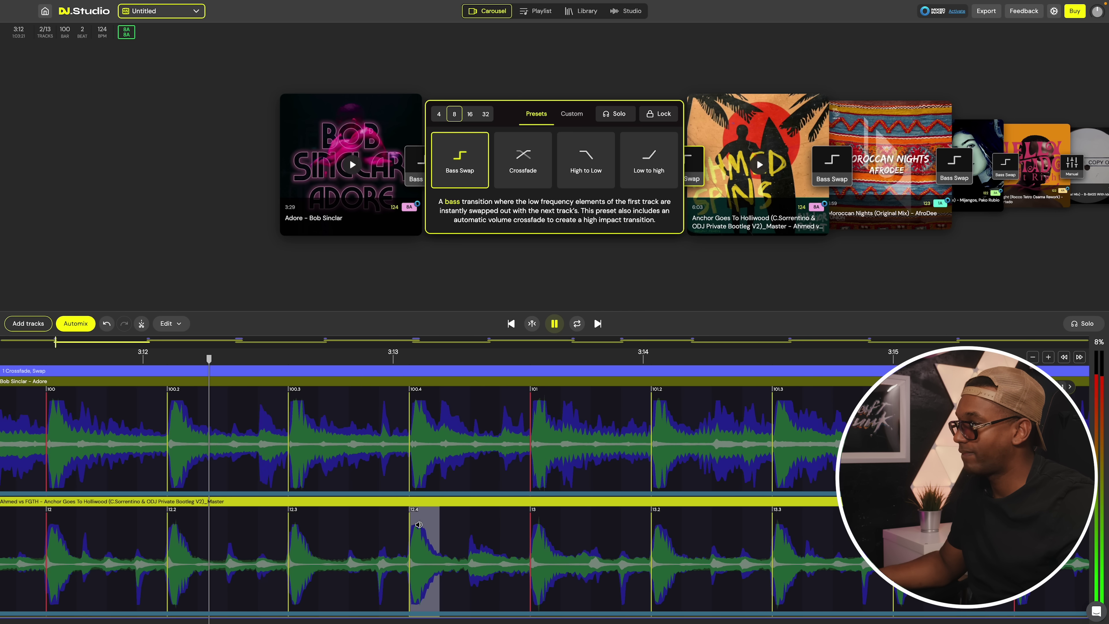
scroll(419, 525, down, 3)
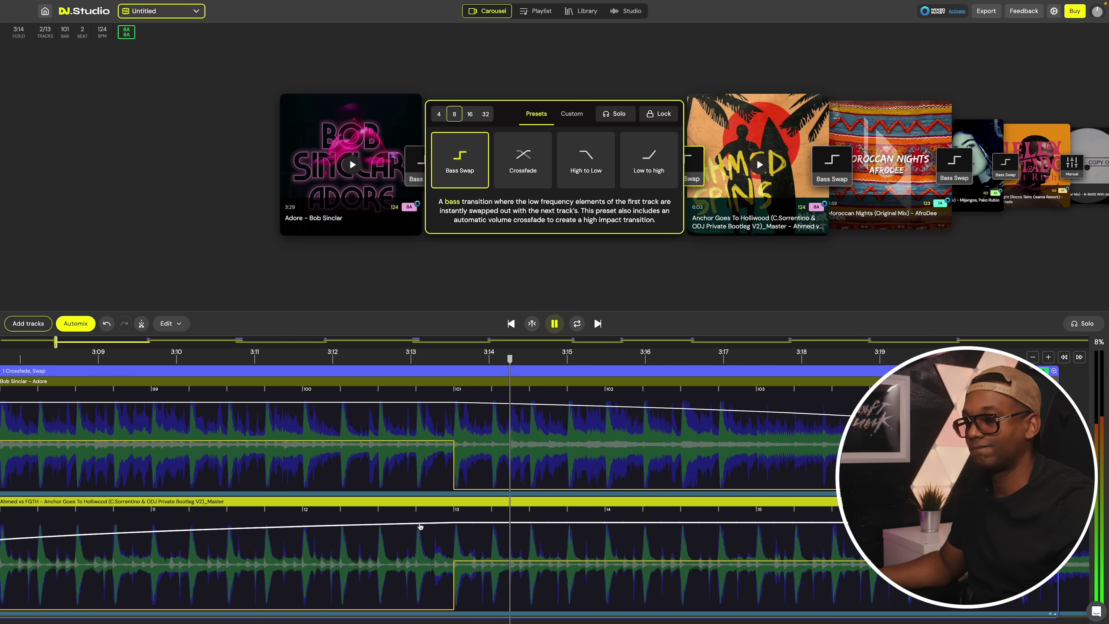
scroll(420, 525, down, 3)
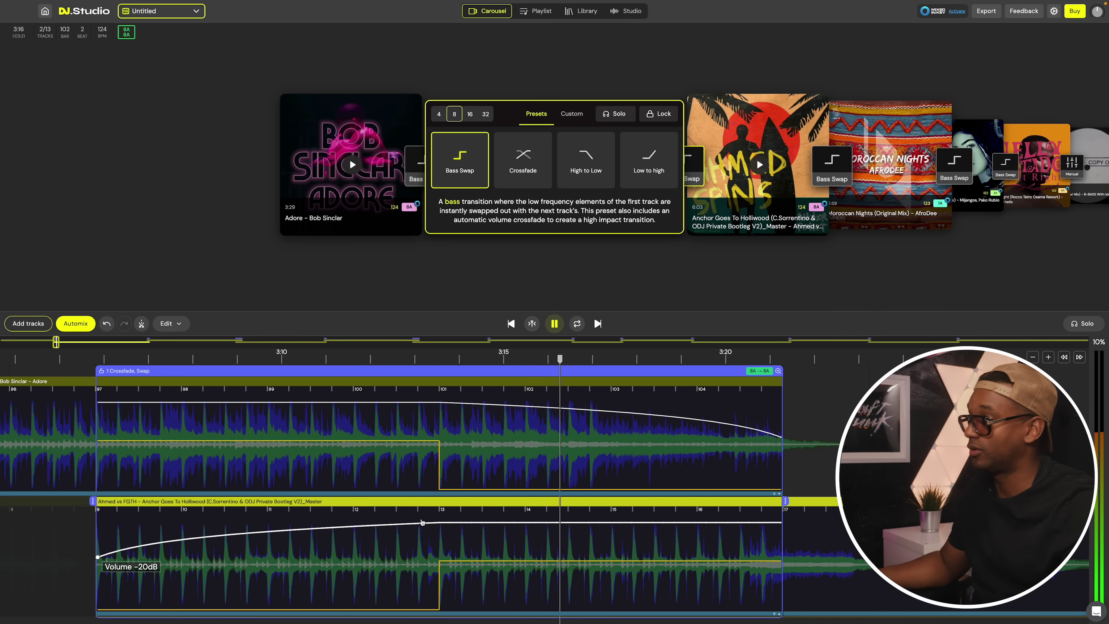
scroll(738, 547, down, 3)
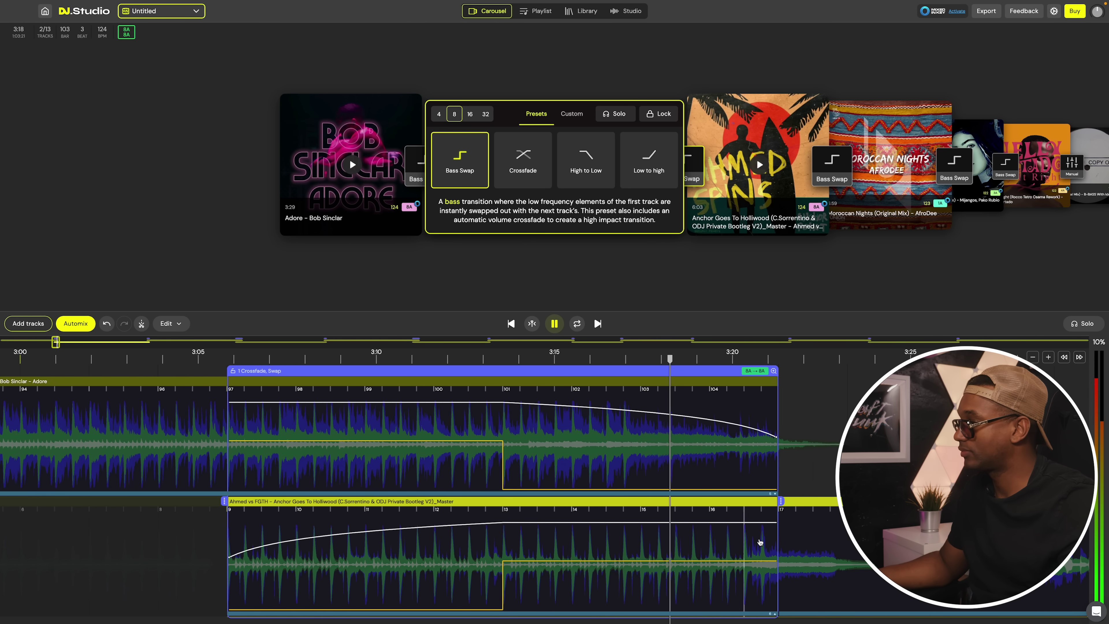
- Examine the Bass Swap transition from Rapture to Say it Right and the waveforms of both tracks around it
scroll(757, 541, down, 2)
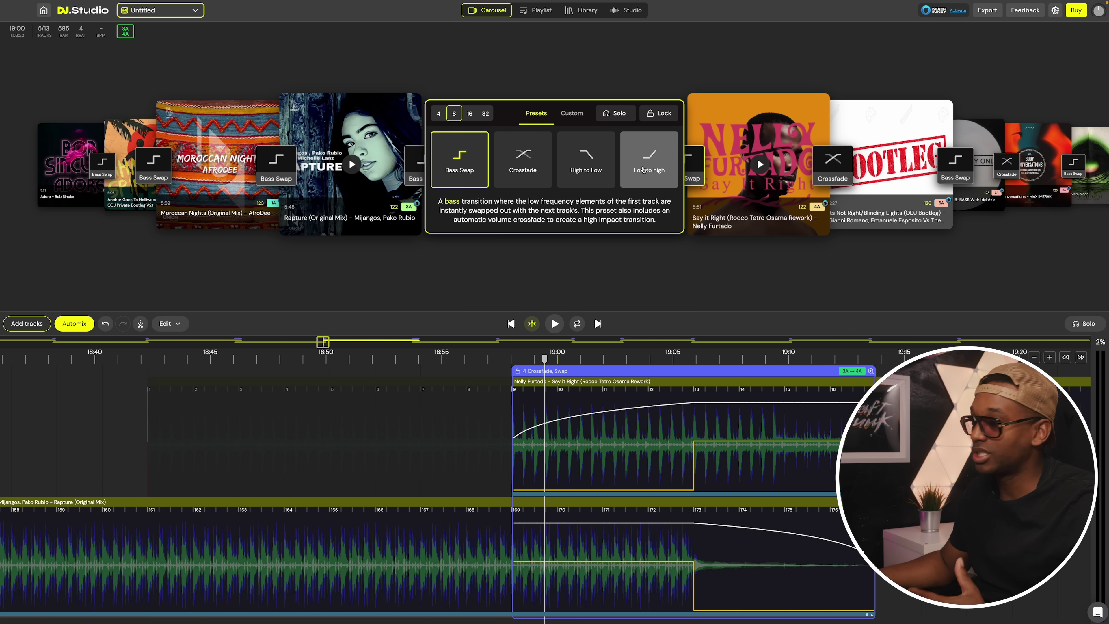
drag(515, 439, 506, 452)
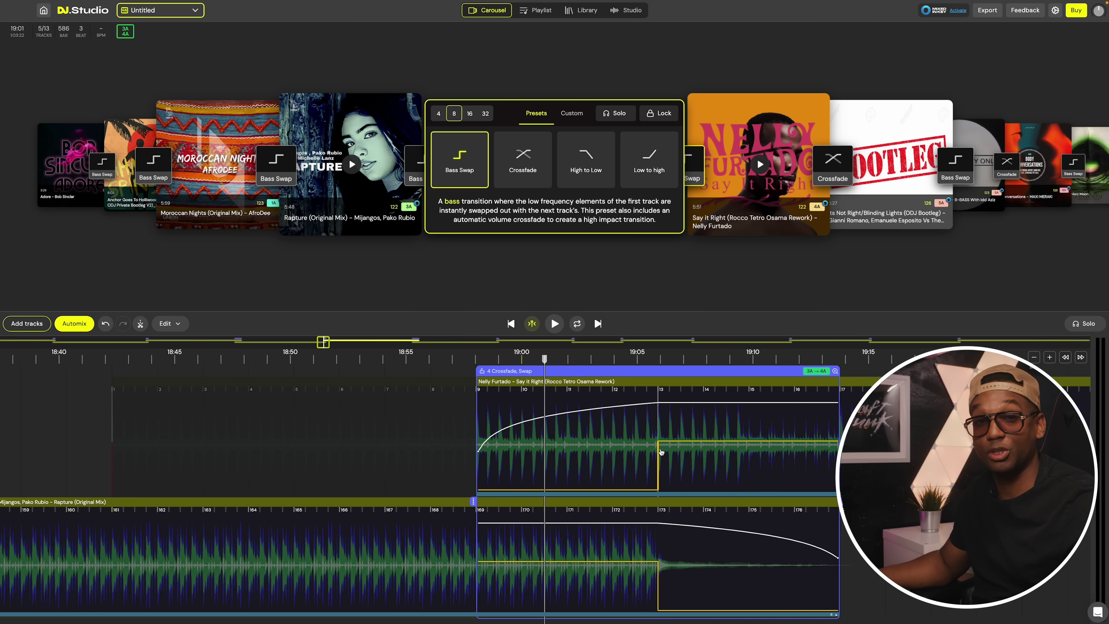
scroll(448, 482, down, 3)
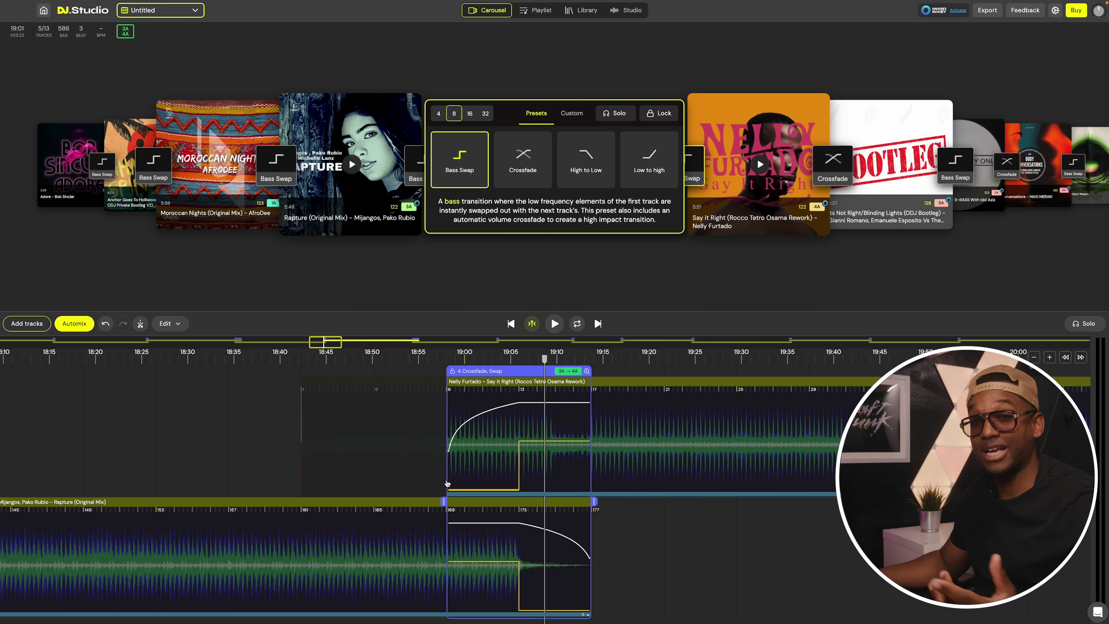
scroll(472, 470, down, 2)
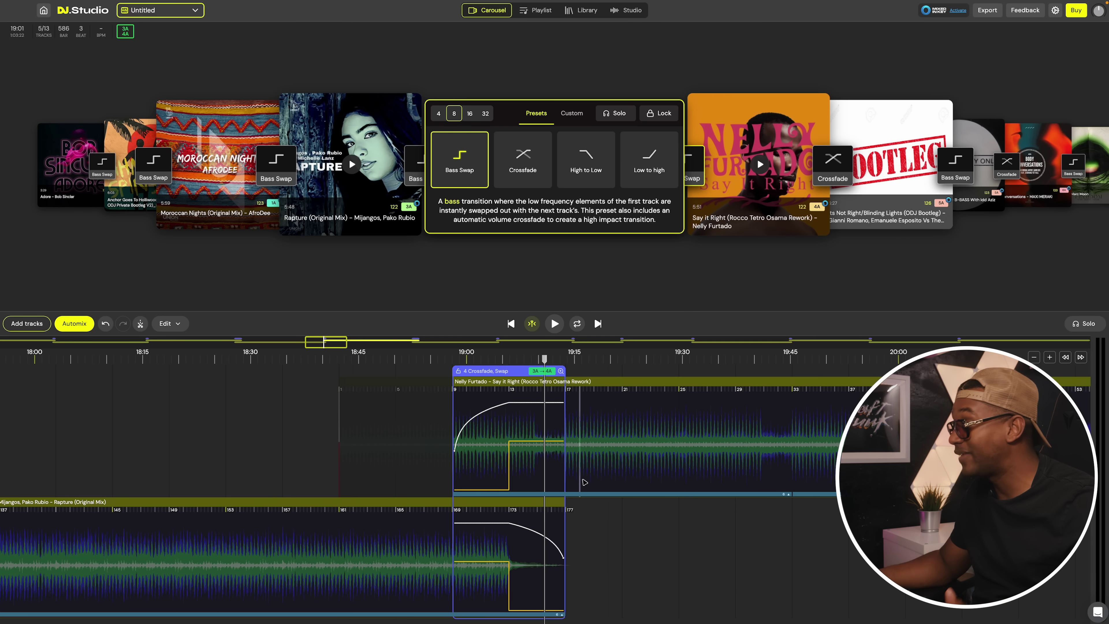
scroll(519, 495, down, 1)
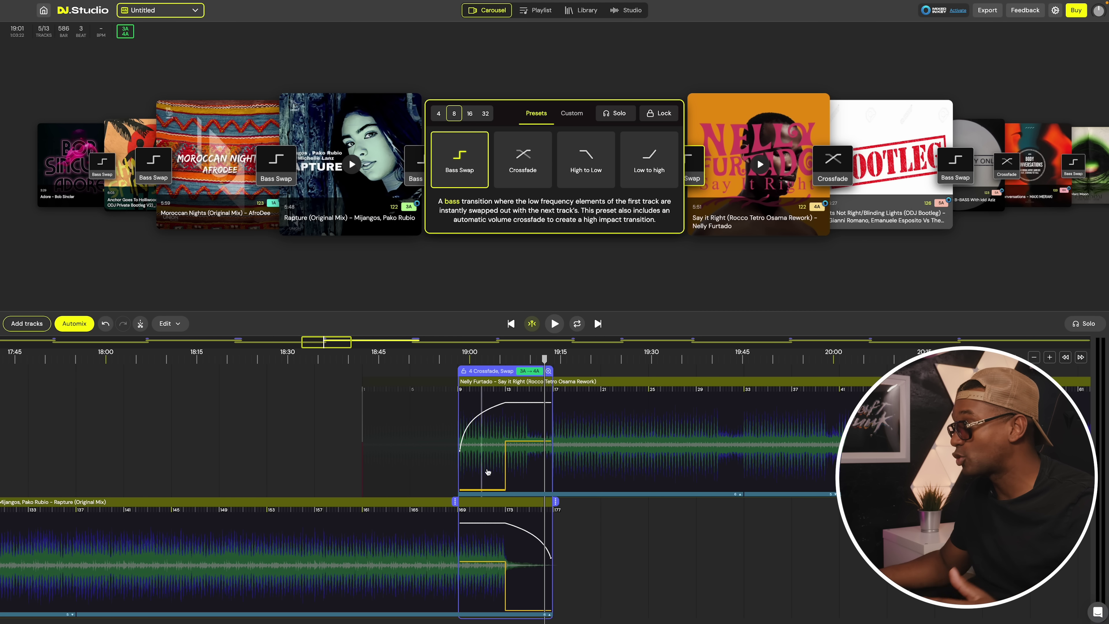
scroll(516, 481, down, 2)
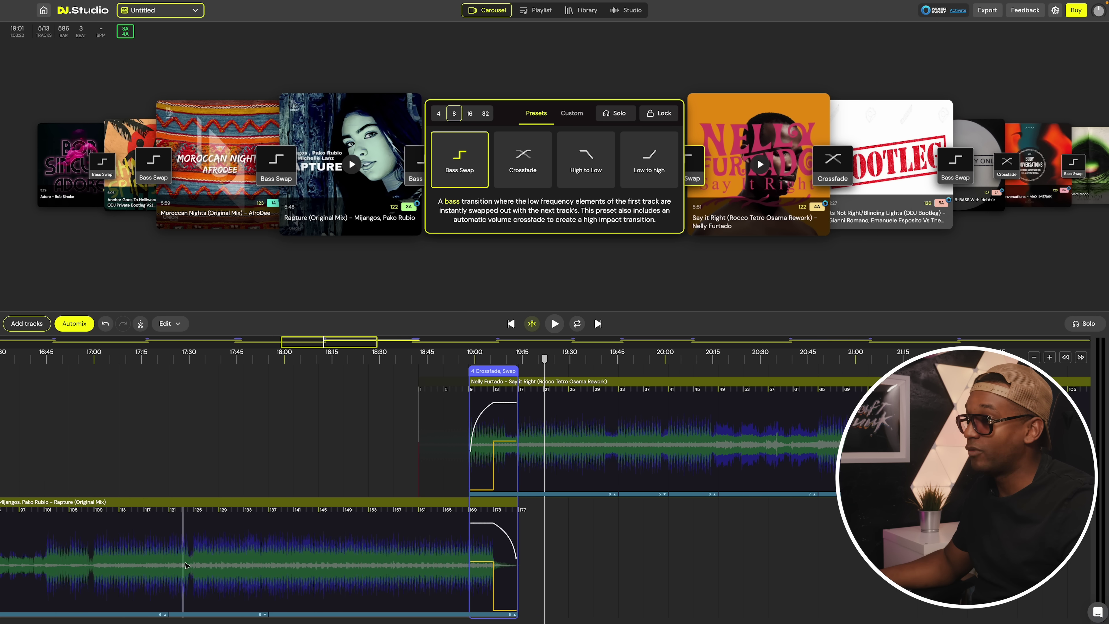
mouse_move(496, 482)
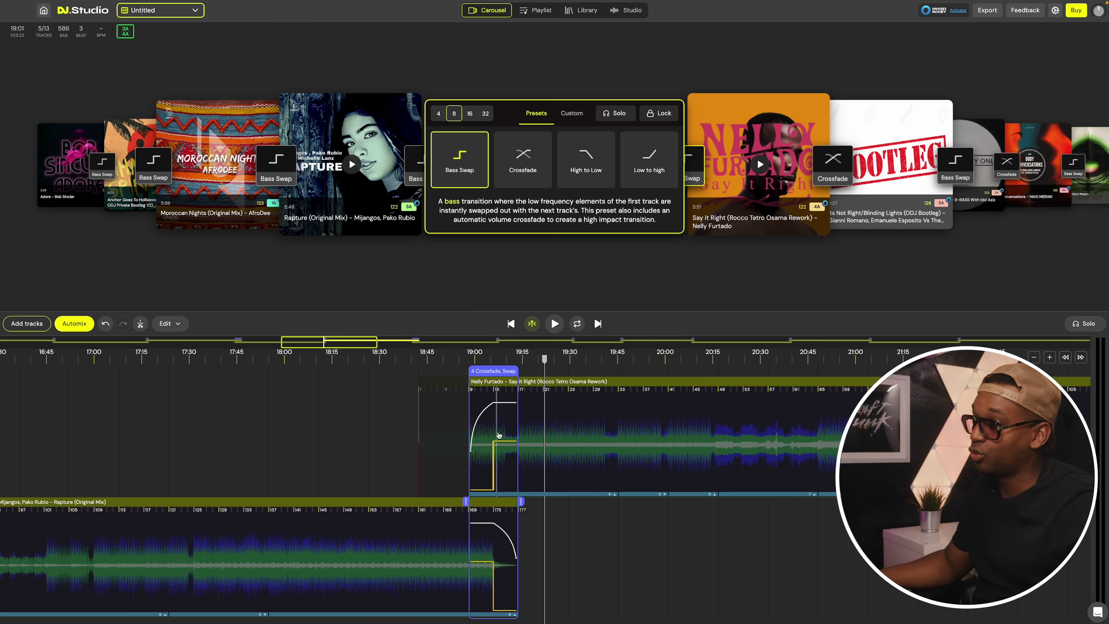
scroll(500, 435, up, 2)
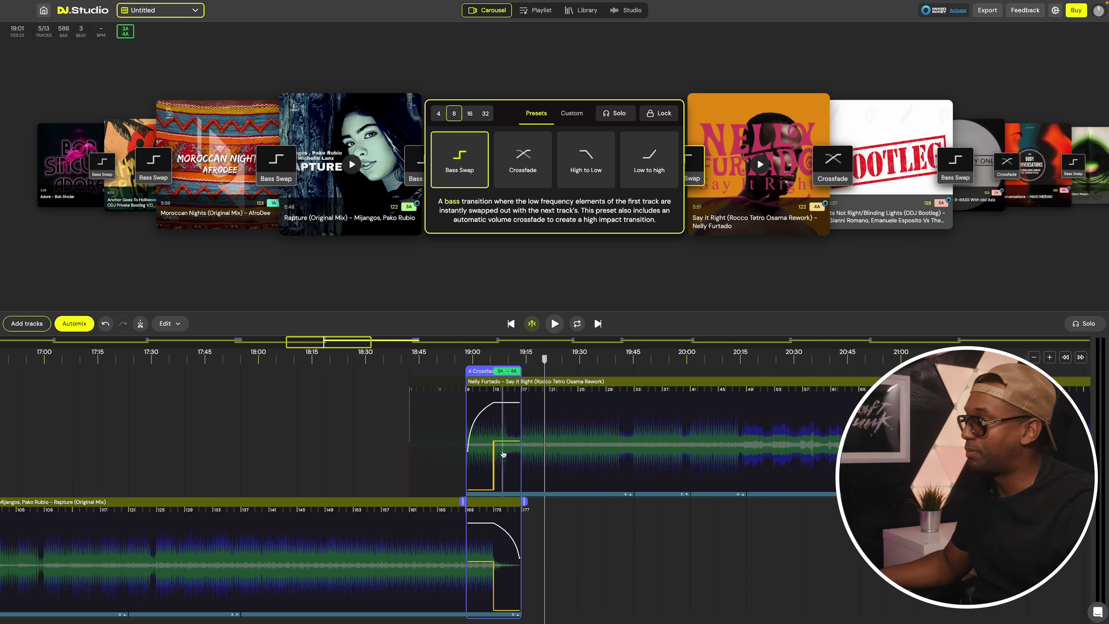
- Move the Bass Swap transition between Rapture and Say it Right earlier, so it starts at bar 117 of Rapture
click(615, 392)
drag(615, 392, 688, 390)
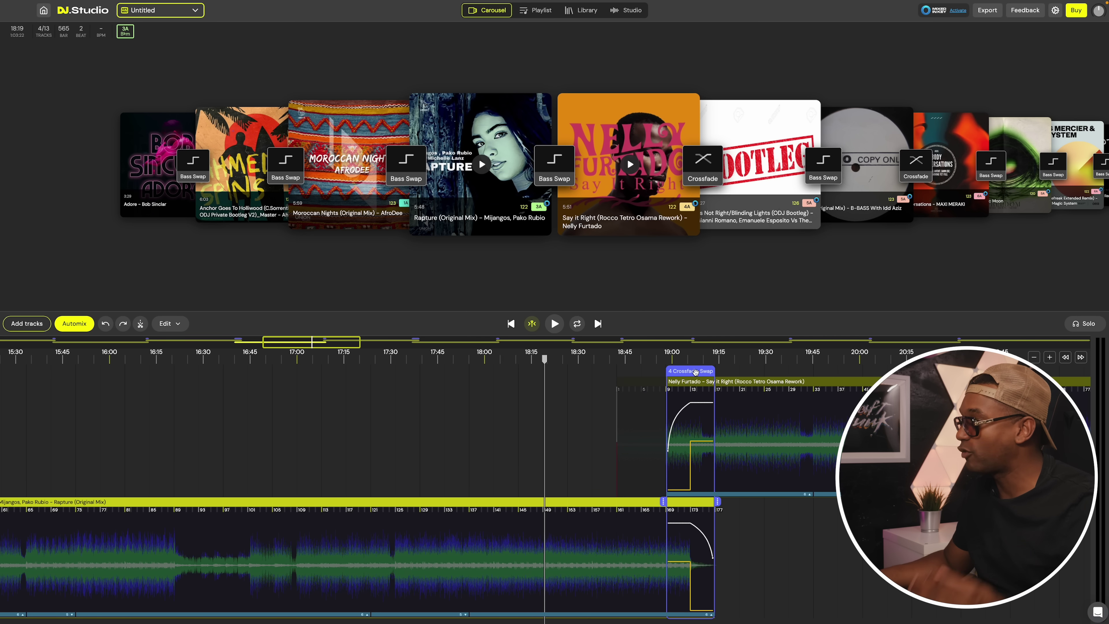
click(695, 372)
scroll(498, 436, down, 5)
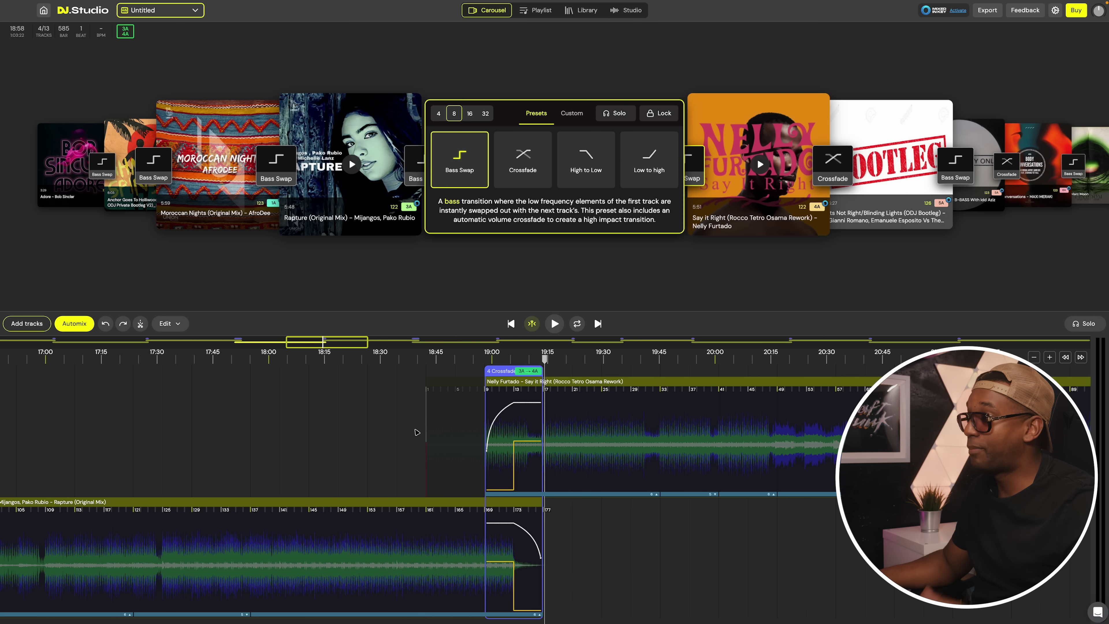
drag(506, 371, 122, 403)
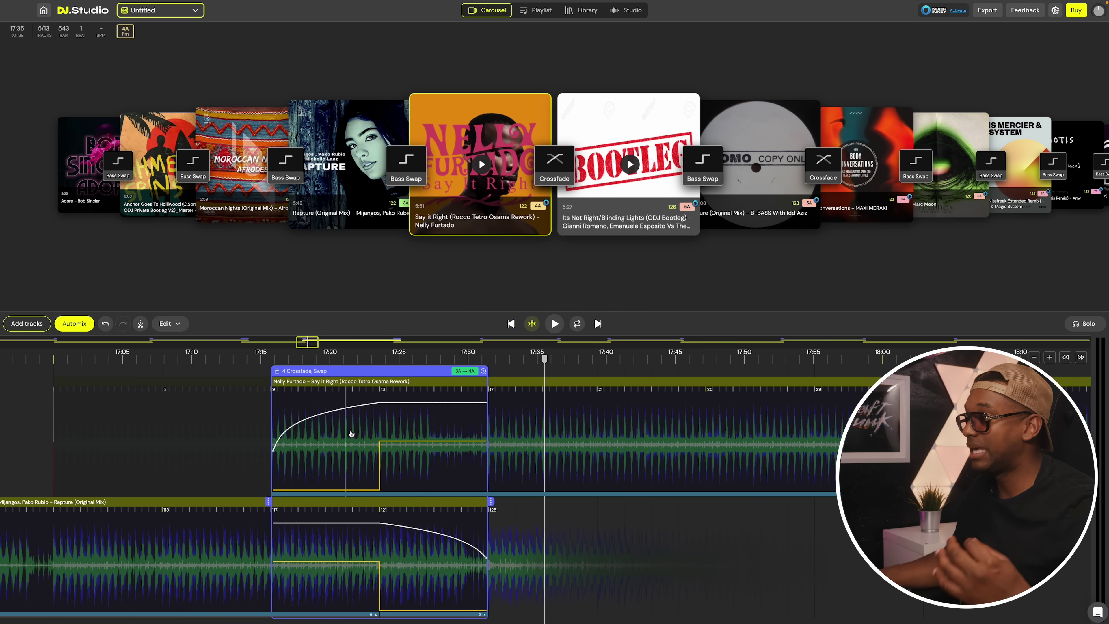
- Try the transition about two bars further along Rapture and play it back to hear how the tracks overlap
scroll(372, 444, up, 3)
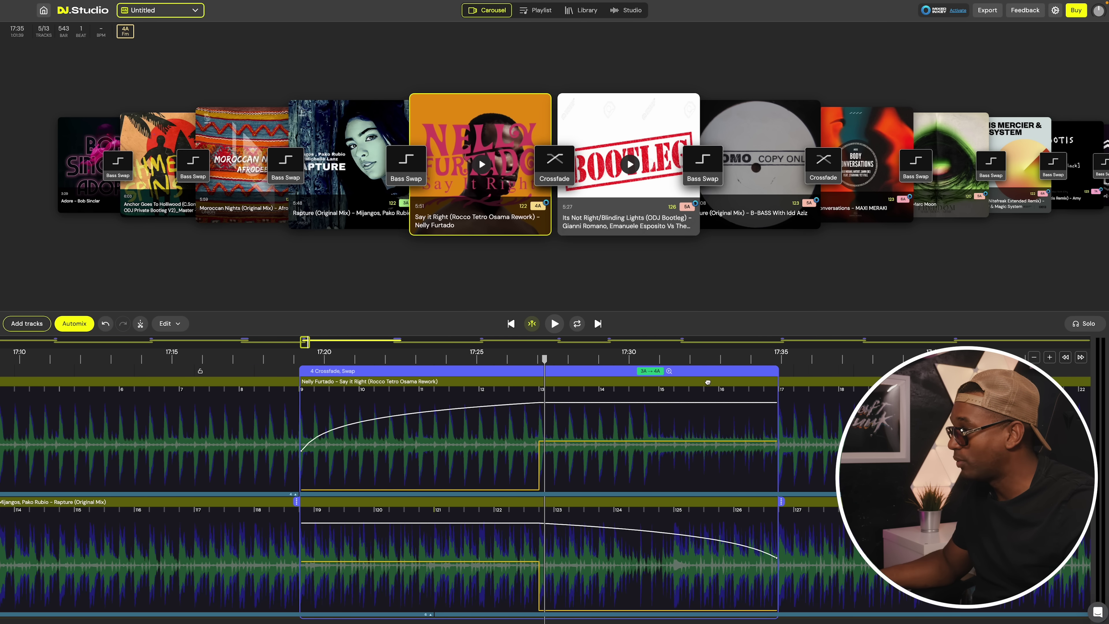
click(707, 382)
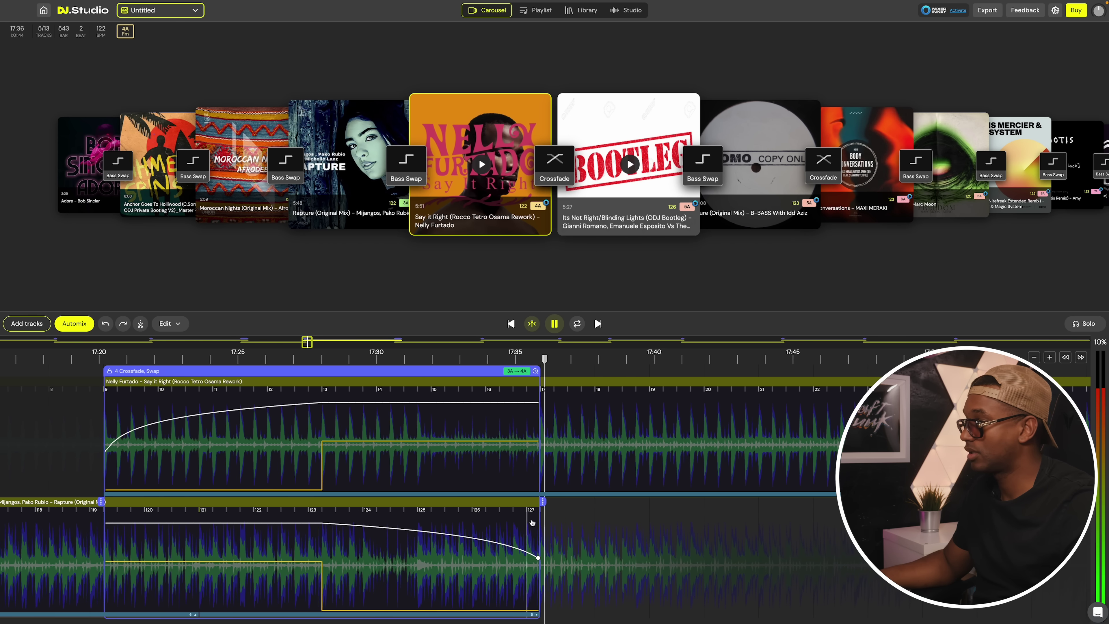
key(space)
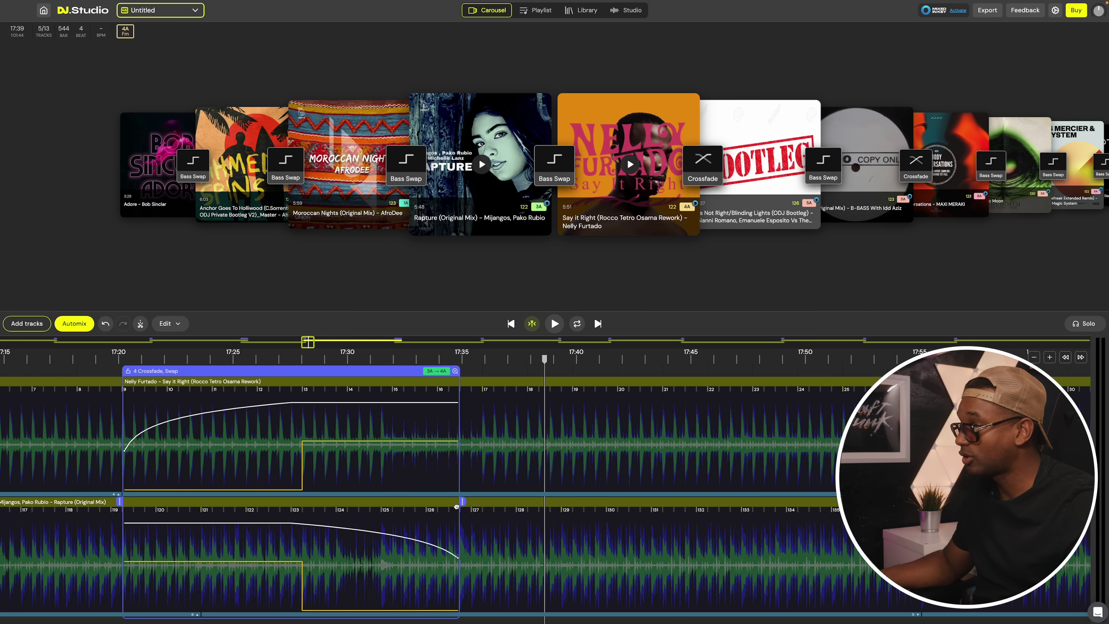
click(525, 454)
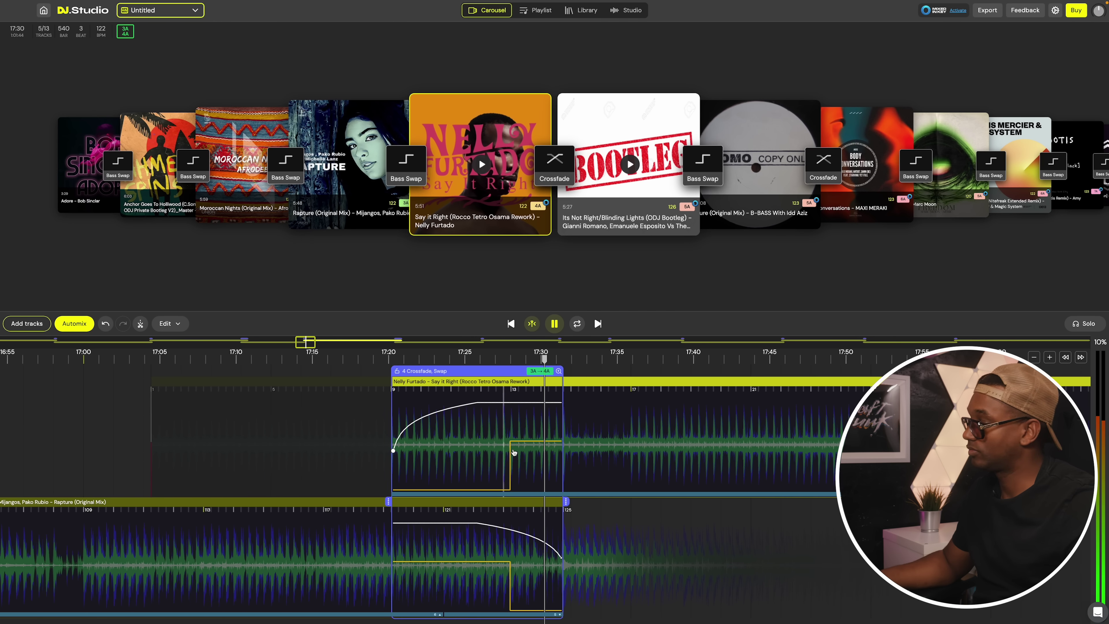
- Stop playback and lengthen the Rapture to Say it Right transition to span bars 113 to 125 of Rapture
key(space)
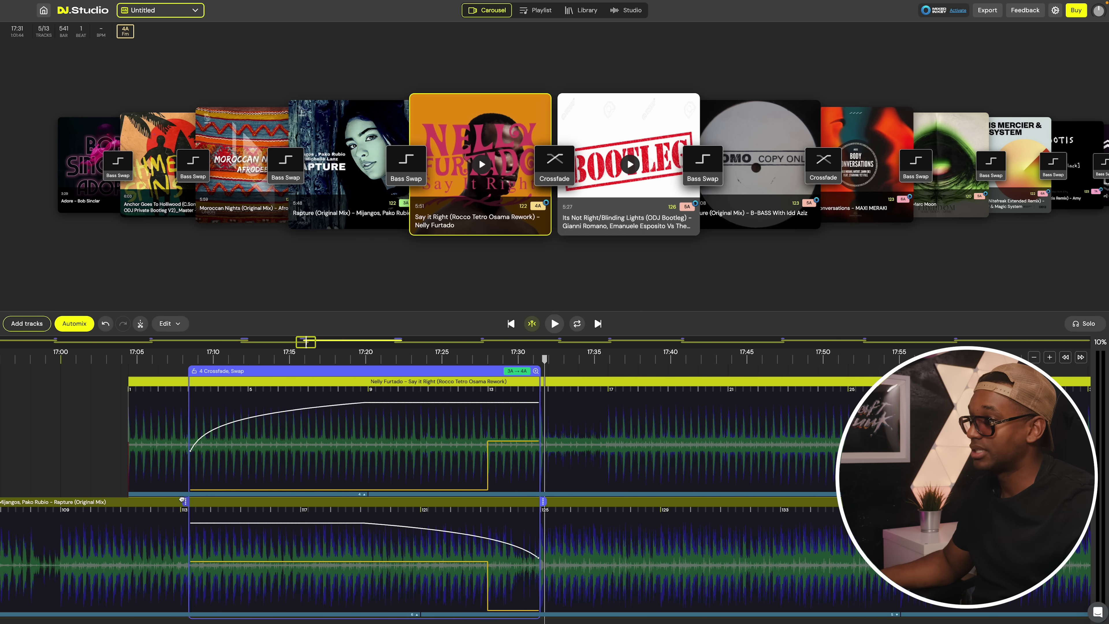
scroll(229, 443, up, 5)
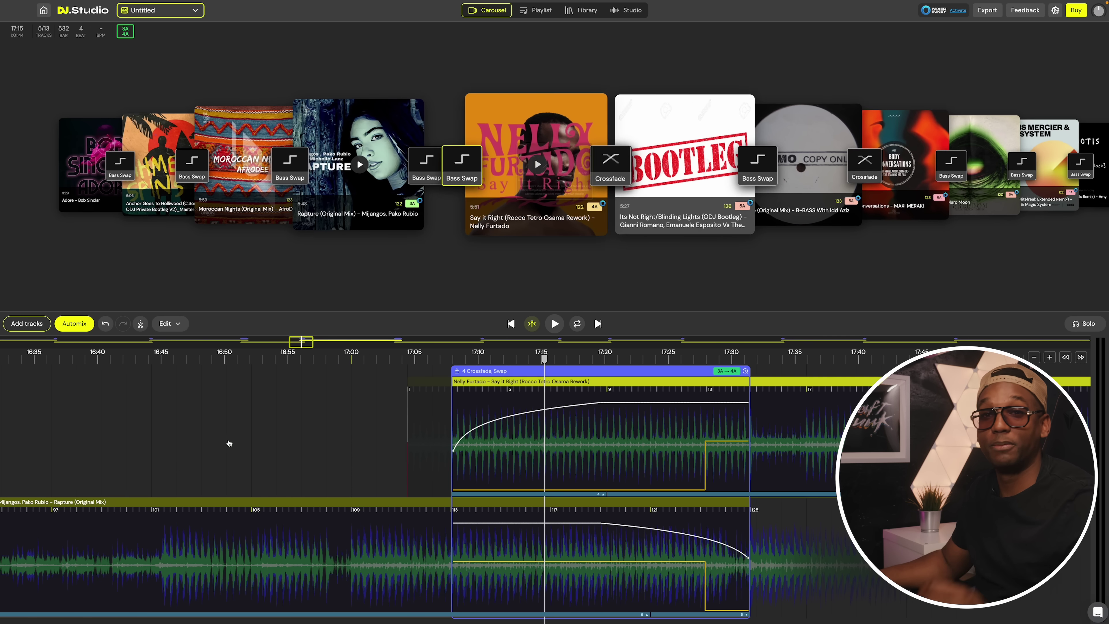
click(517, 479)
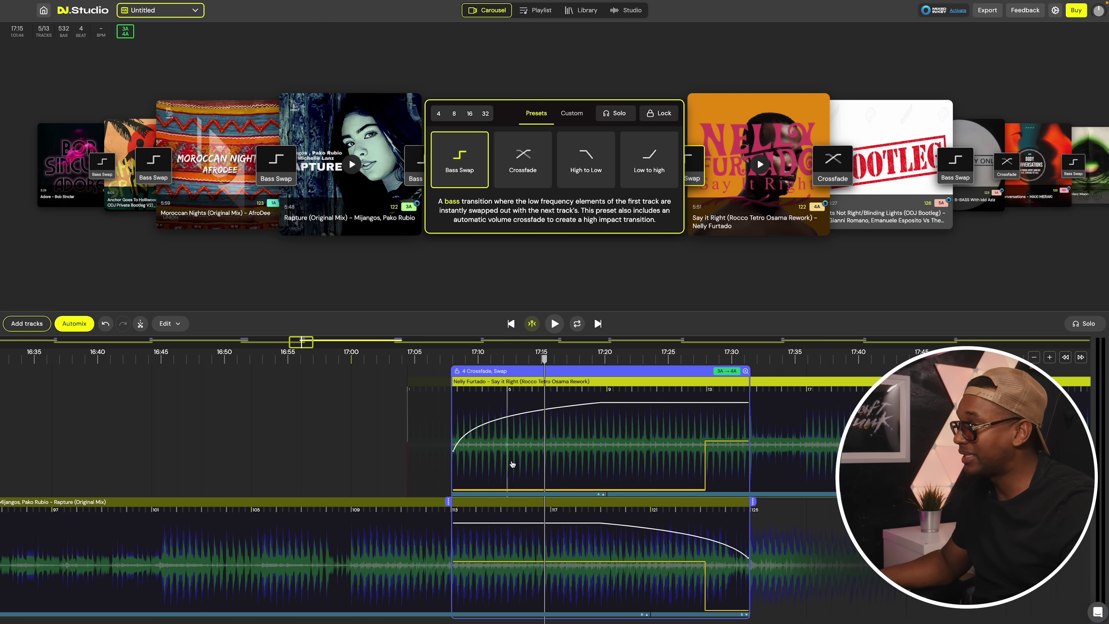
- Review the arrangement and transitions from Say it Right through Freedom on the timeline, and switch to the Studio view
scroll(502, 466, up, 10)
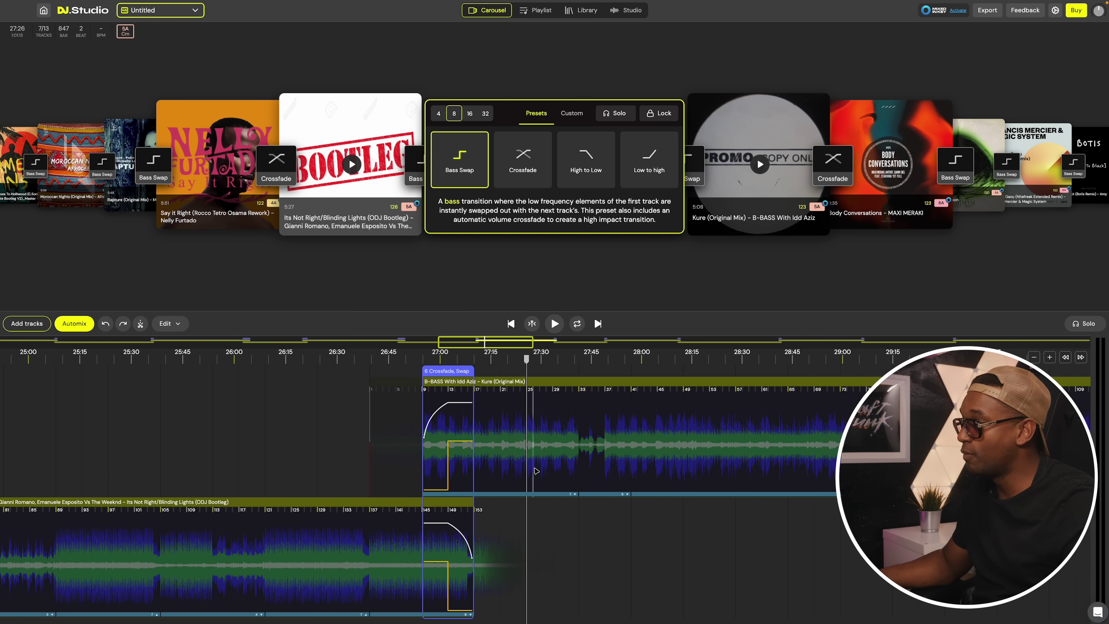
scroll(536, 471, down, 3)
scroll(782, 393, up, 2)
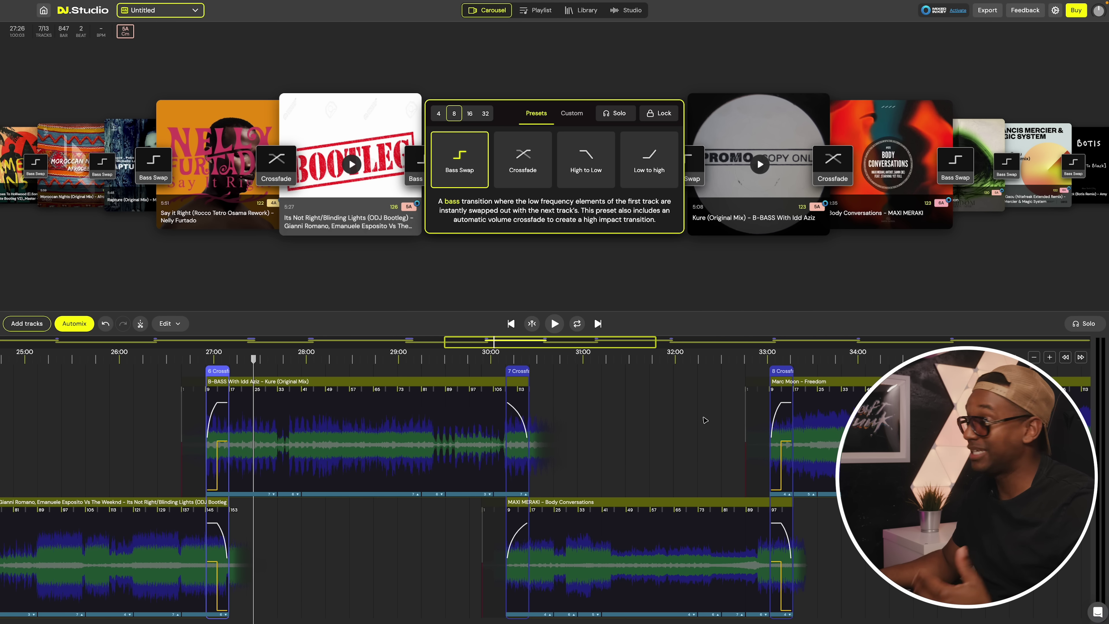
scroll(524, 393, left, 10)
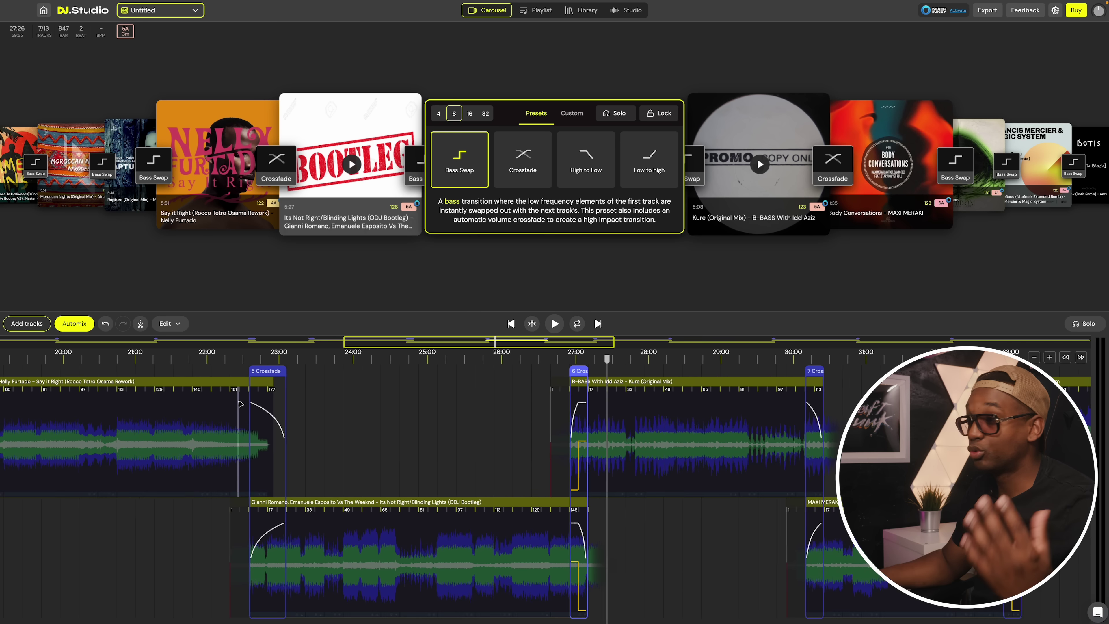
scroll(256, 398, up, 2)
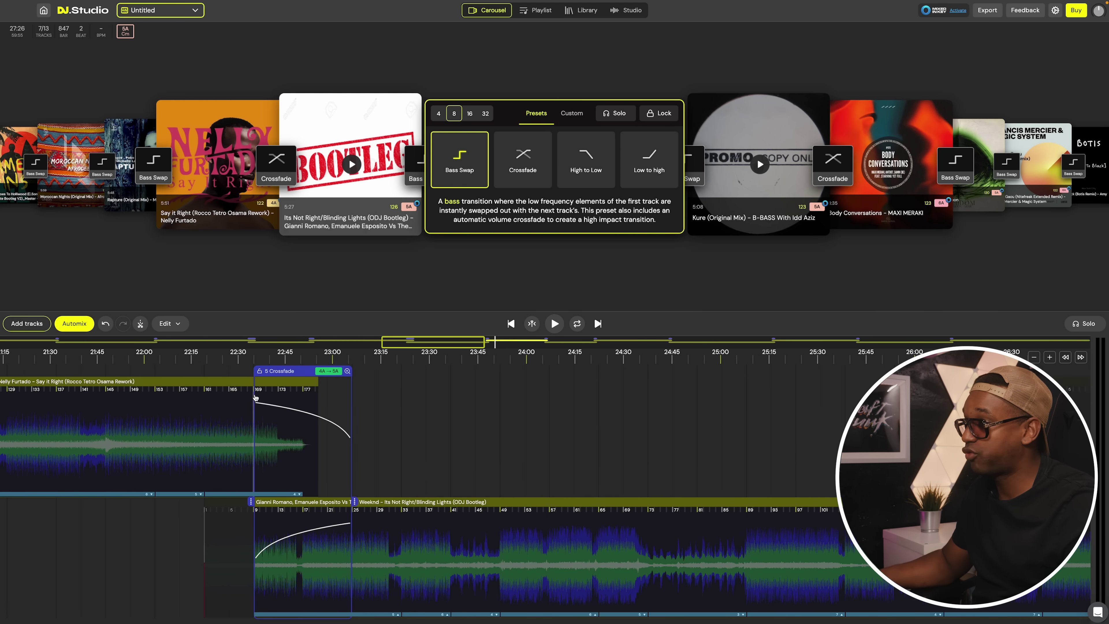
scroll(255, 398, up, 1)
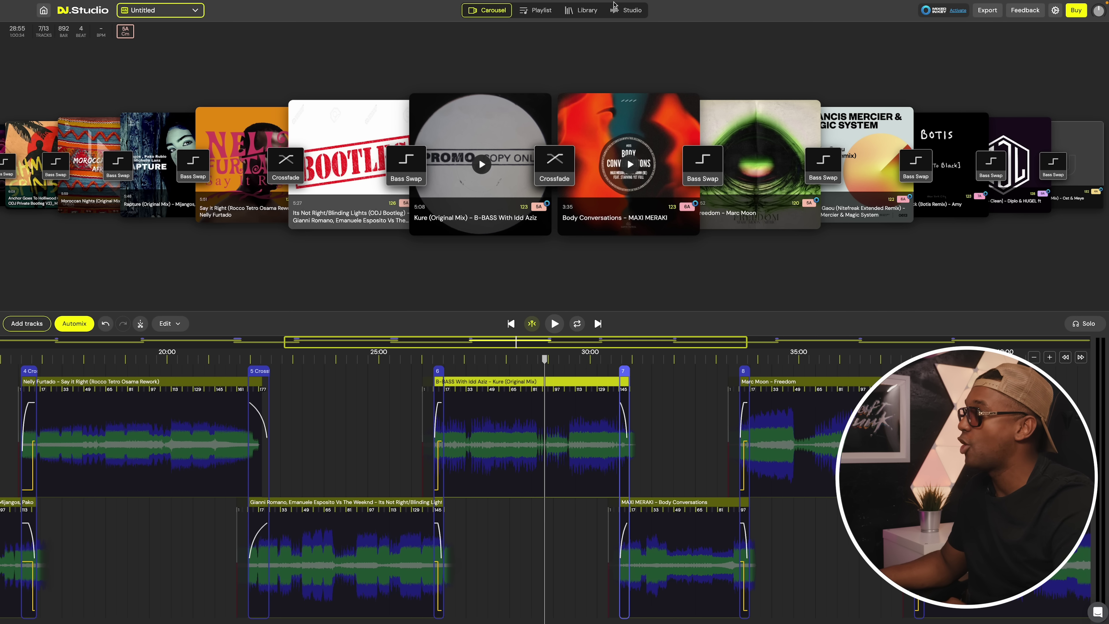
click(623, 11)
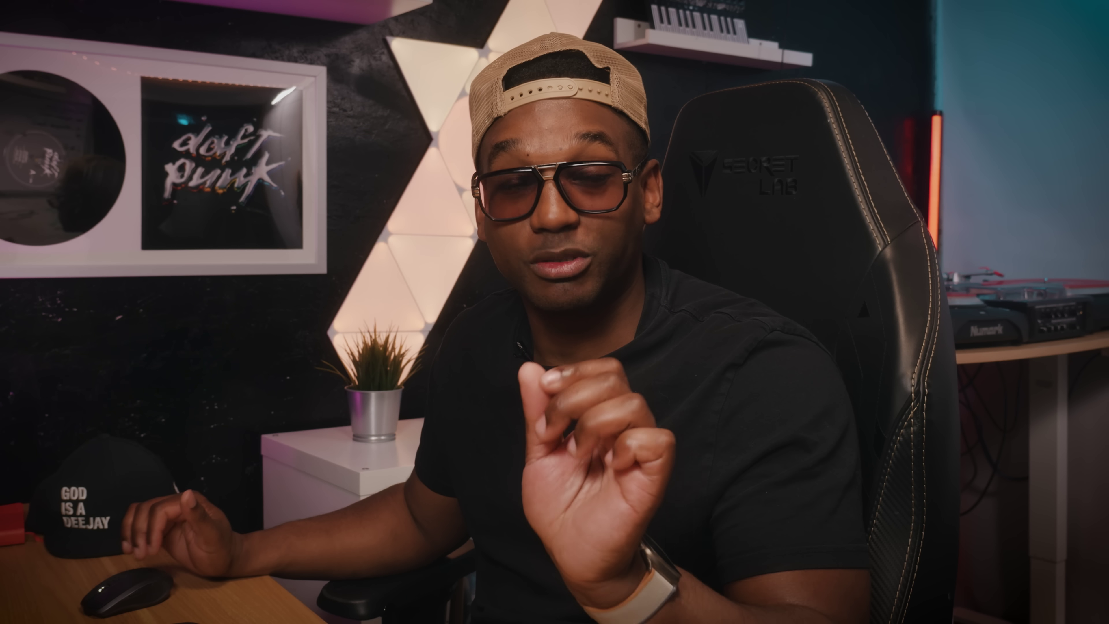